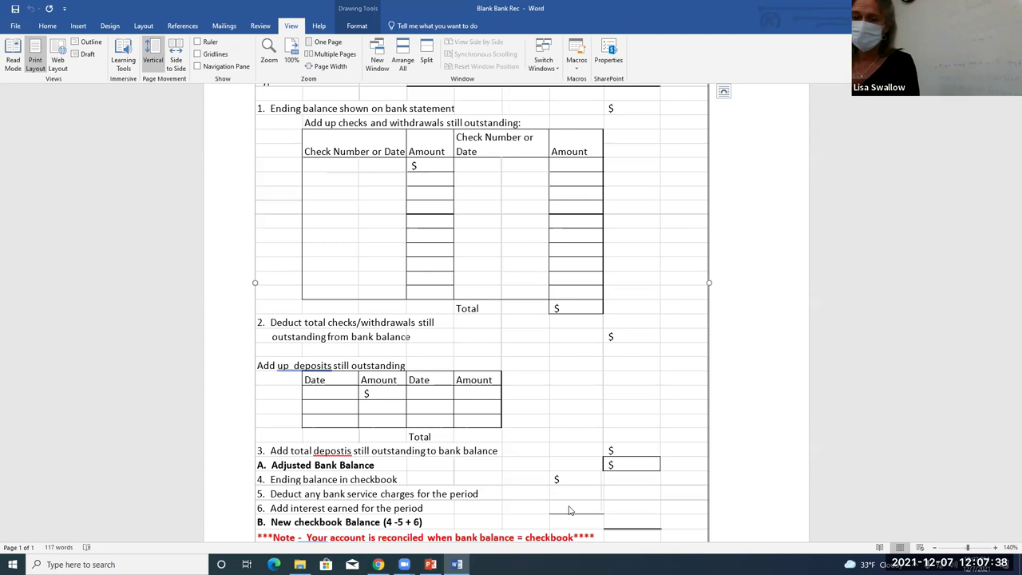
Switch to Excel and create a blank workbook
{"action": "left_click", "coordinate": [16, 25]}
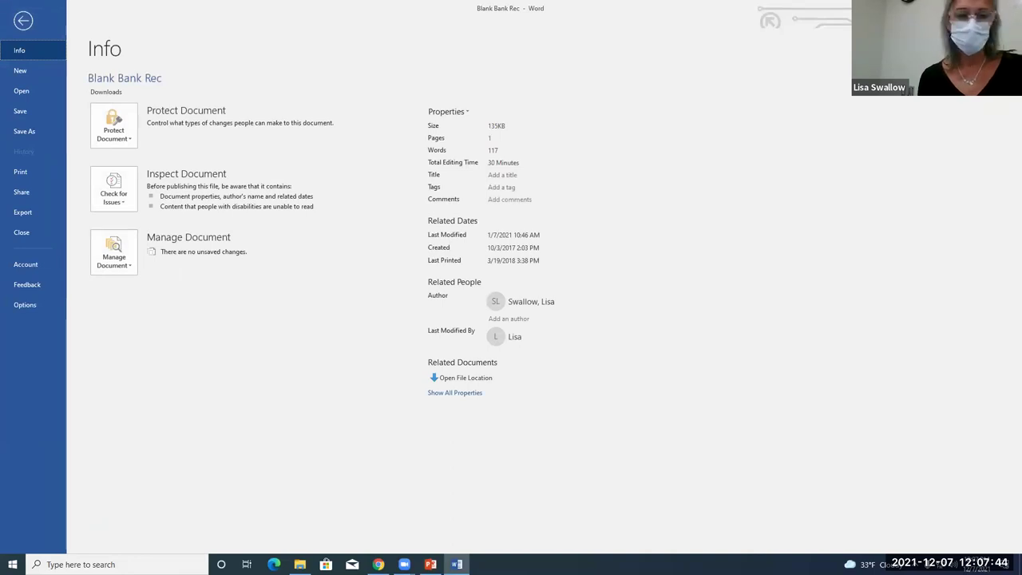
{"action": "left_click", "coordinate": [431, 565]}
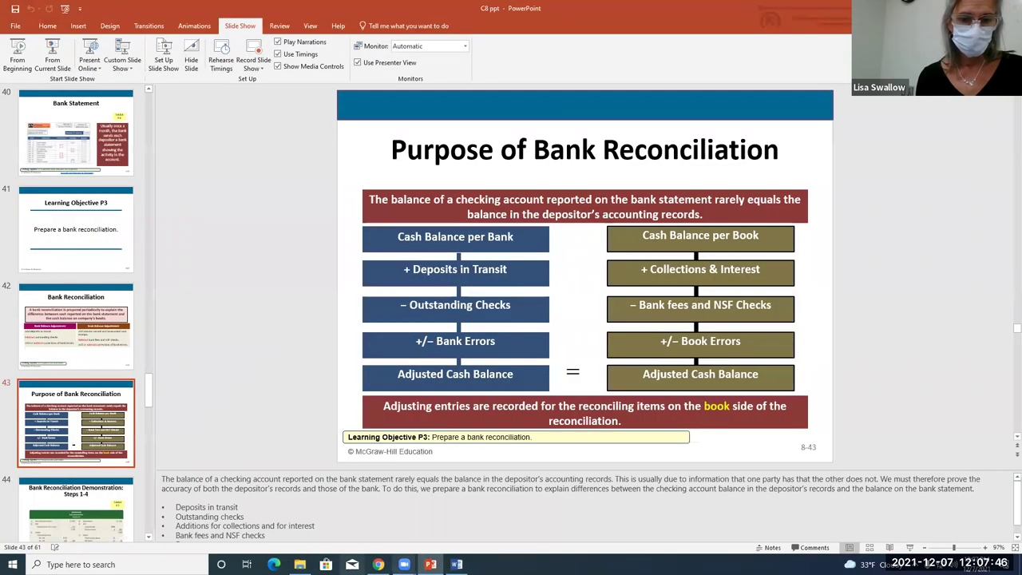
{"action": "left_click", "coordinate": [120, 564]}
{"action": "type", "text": "e"}
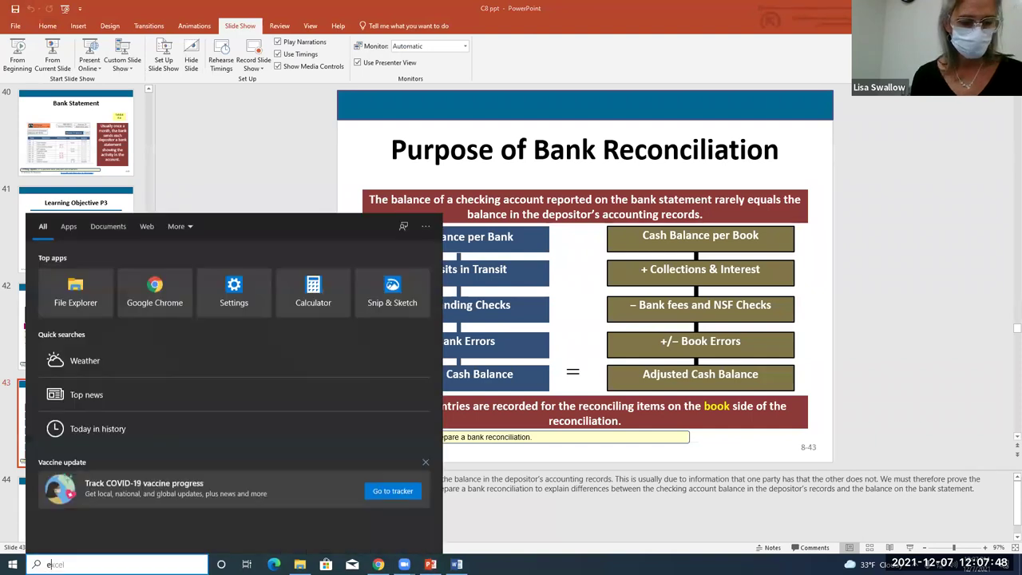
{"action": "type", "text": "xcel"}
{"action": "key", "text": "Return"}
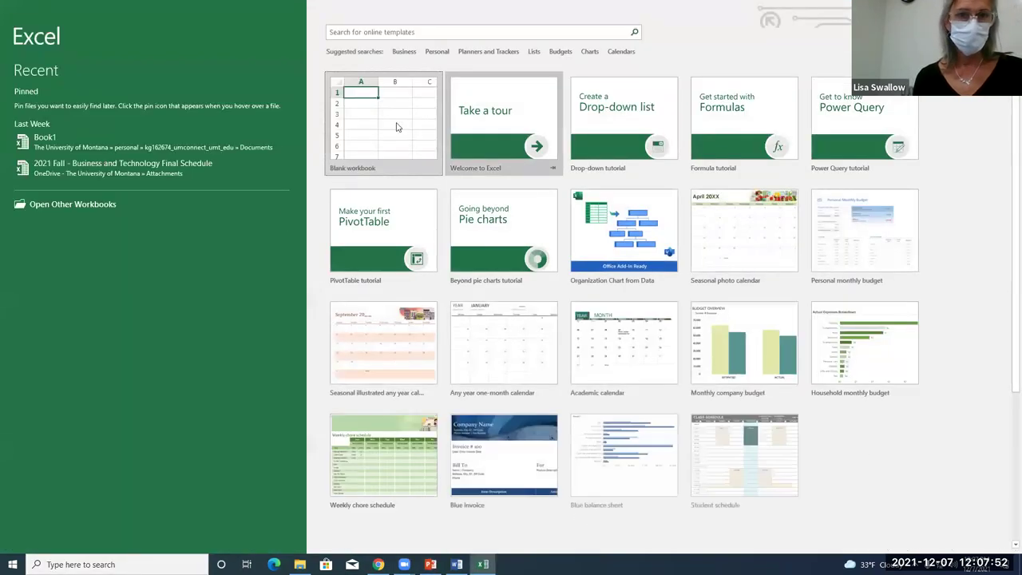
{"action": "left_click", "coordinate": [396, 126]}
{"action": "left_click", "coordinate": [399, 124]}
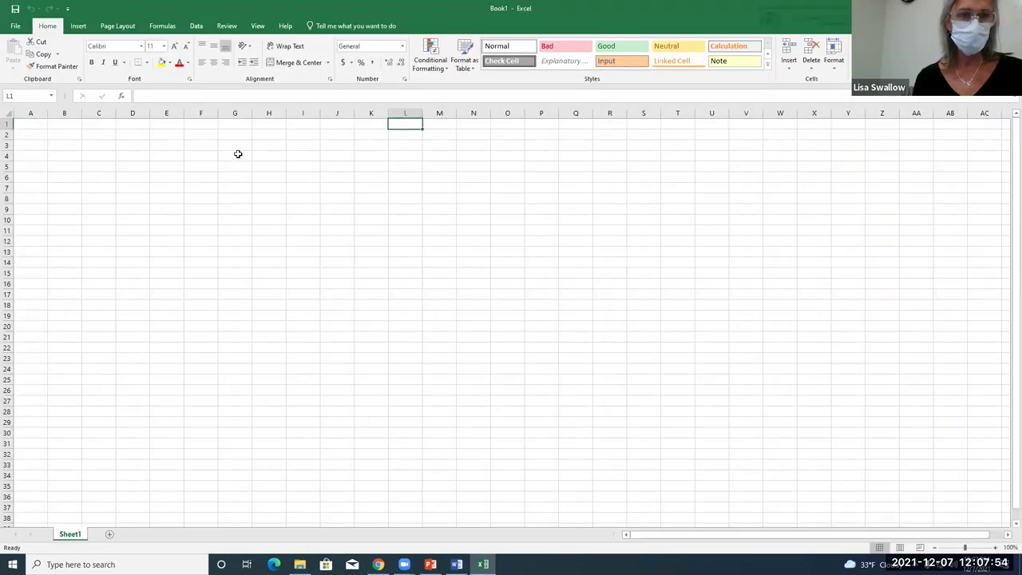
Enter the label "Begin balsnce bank" in G4 and its amount 1900 in L4
{"action": "left_click", "coordinate": [238, 154]}
{"action": "type", "text": "Begin balsnce bank"}
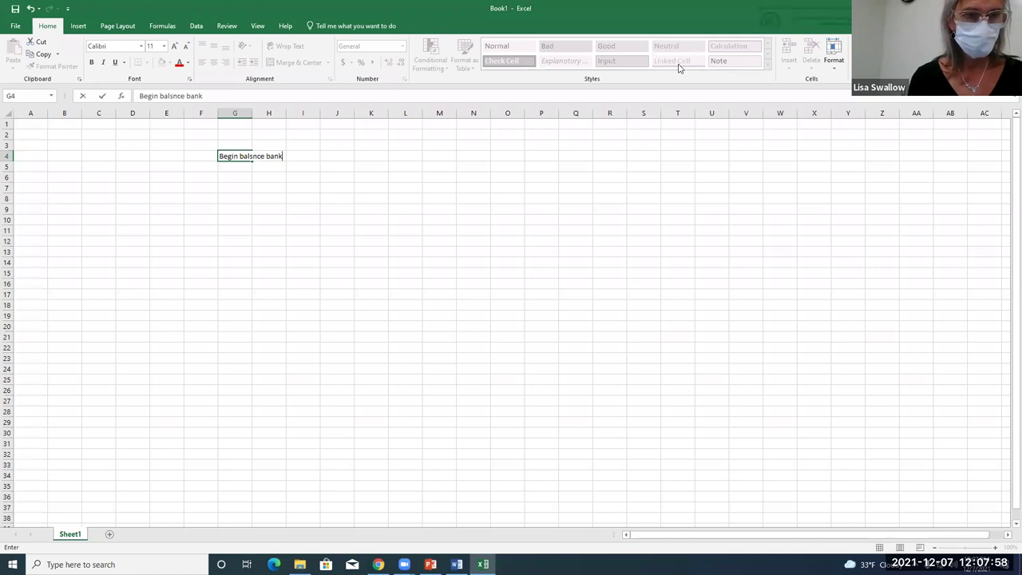
{"action": "key", "text": "Right"}
{"action": "key", "text": "Right"}
{"action": "key", "text": "Right"}
{"action": "key", "text": "Right"}
{"action": "key", "text": "Right"}
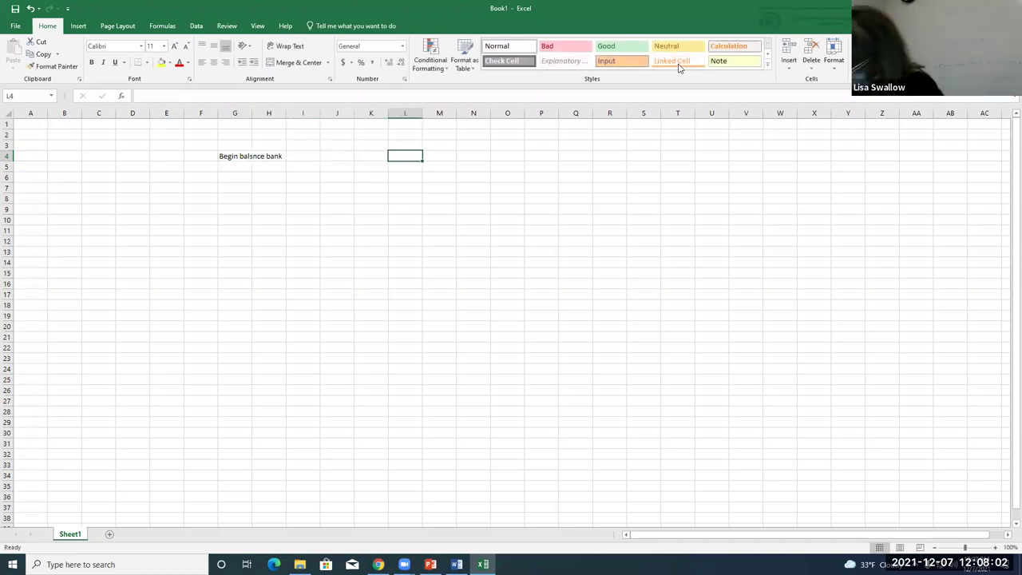
{"action": "type", "text": "190"}
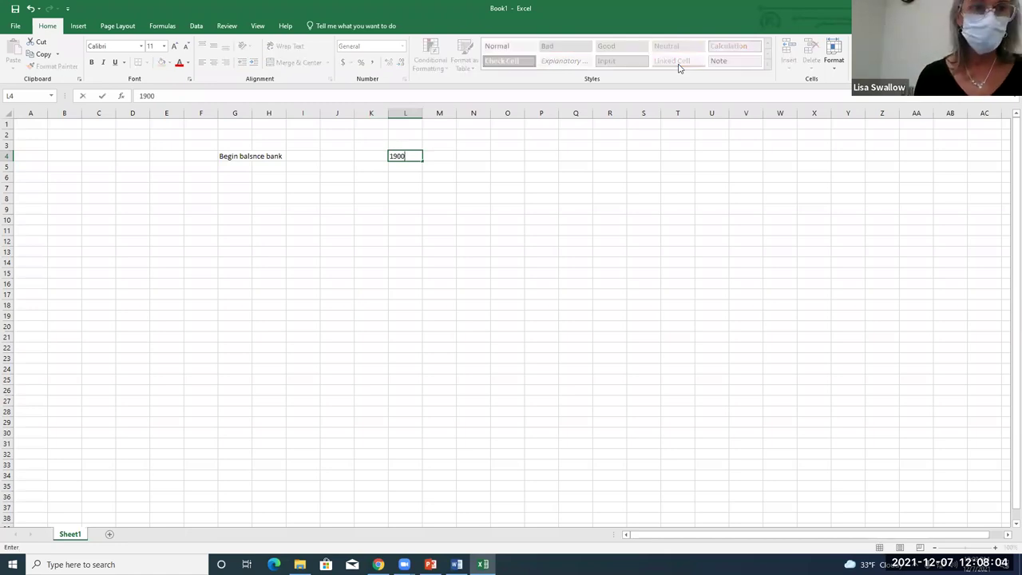
{"action": "type", "text": "0"}
{"action": "key", "text": "Return"}
{"action": "key", "text": "Return"}
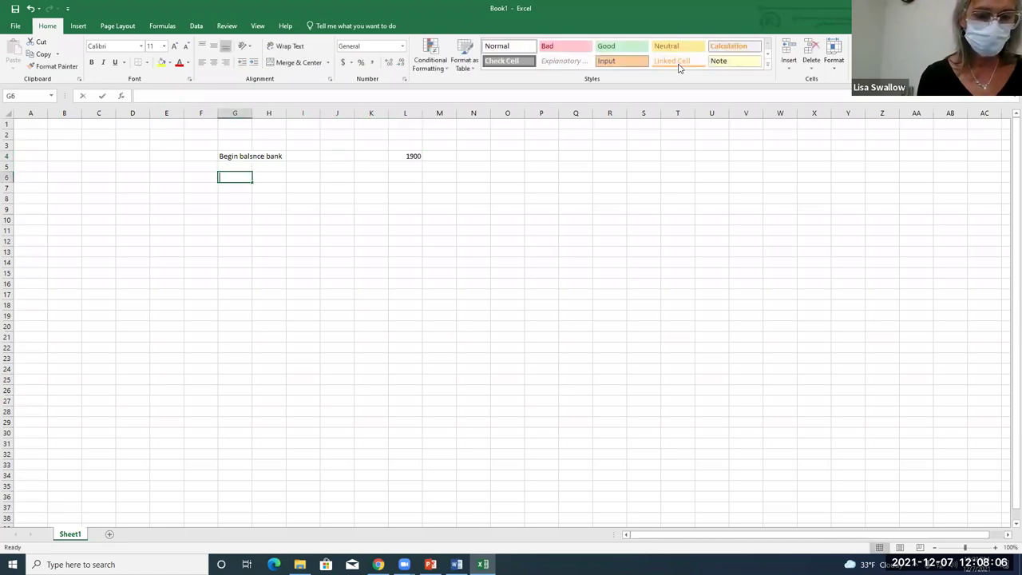
Enter the heading "Outstanding Checks" in G6 and list 200, 400 and 100 beneath it in G7 to G9
{"action": "type", "text": "Outstanding Checks"}
{"action": "key", "text": "Return"}
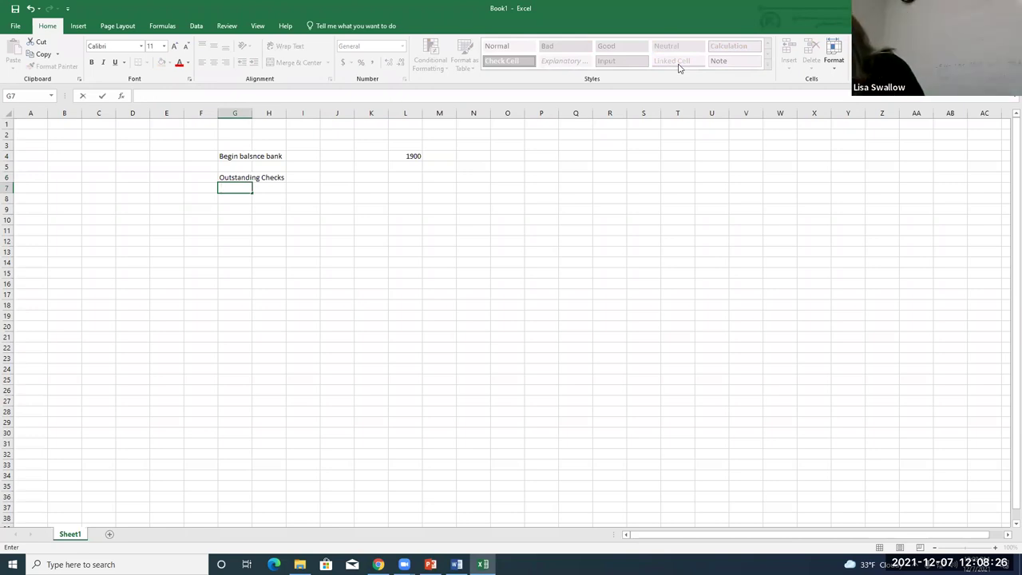
{"action": "type", "text": "200"}
{"action": "key", "text": "Return"}
{"action": "type", "text": "400"}
{"action": "key", "text": "Return"}
{"action": "type", "text": "10"}
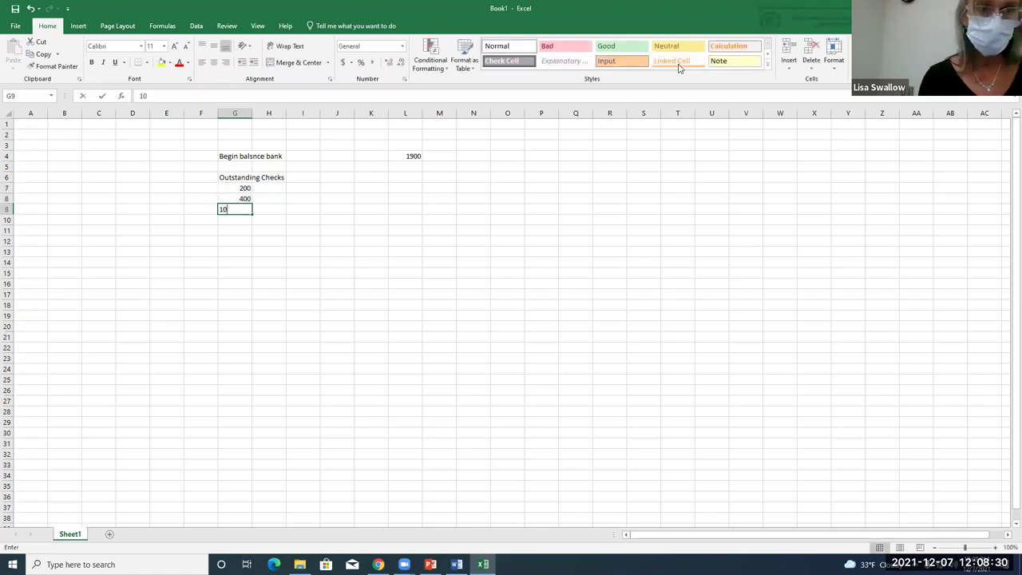
{"action": "key", "text": "Tab"}
{"action": "key", "text": "Right"}
{"action": "key", "text": "Right"}
{"action": "key", "text": "Right"}
{"action": "key", "text": "Right"}
{"action": "type", "text": "-"}
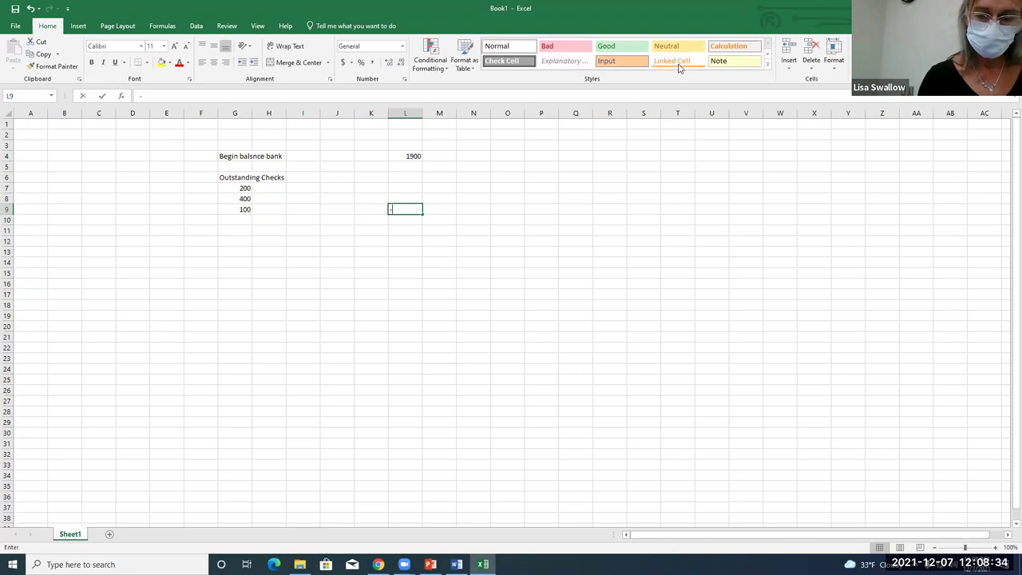
{"action": "type", "text": "700"}
{"action": "key", "text": "BackSpace"}
{"action": "key", "text": "BackSpace"}
{"action": "key", "text": "BackSpace"}
{"action": "key", "text": "BackSpace"}
{"action": "key", "text": "Return"}
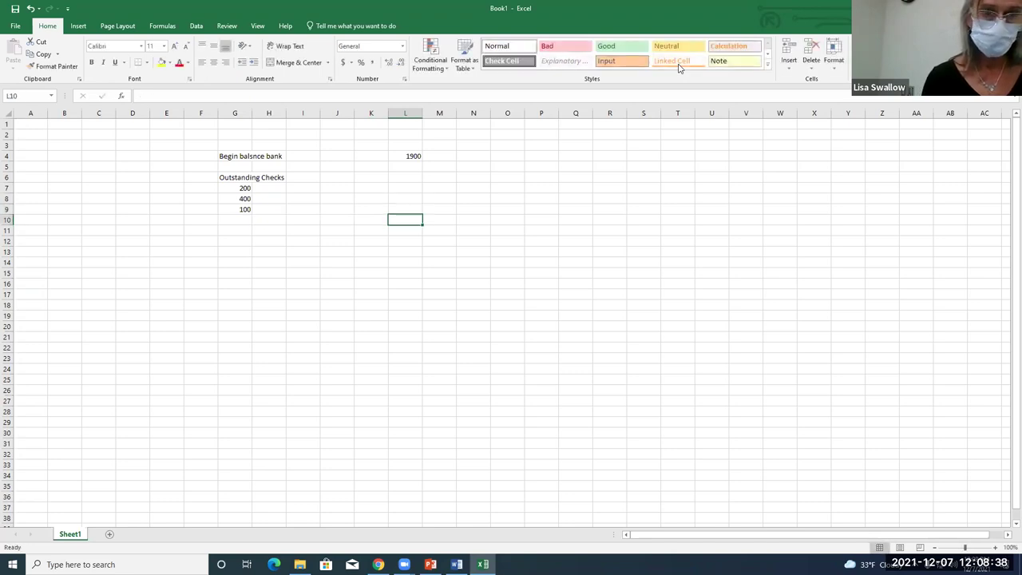
Enter the heading "DIT" in G11 with the amount 800 beneath it in G12
{"action": "key", "text": "Down"}
{"action": "key", "text": "Left"}
{"action": "key", "text": "Left"}
{"action": "key", "text": "Left"}
{"action": "key", "text": "Left"}
{"action": "key", "text": "Left"}
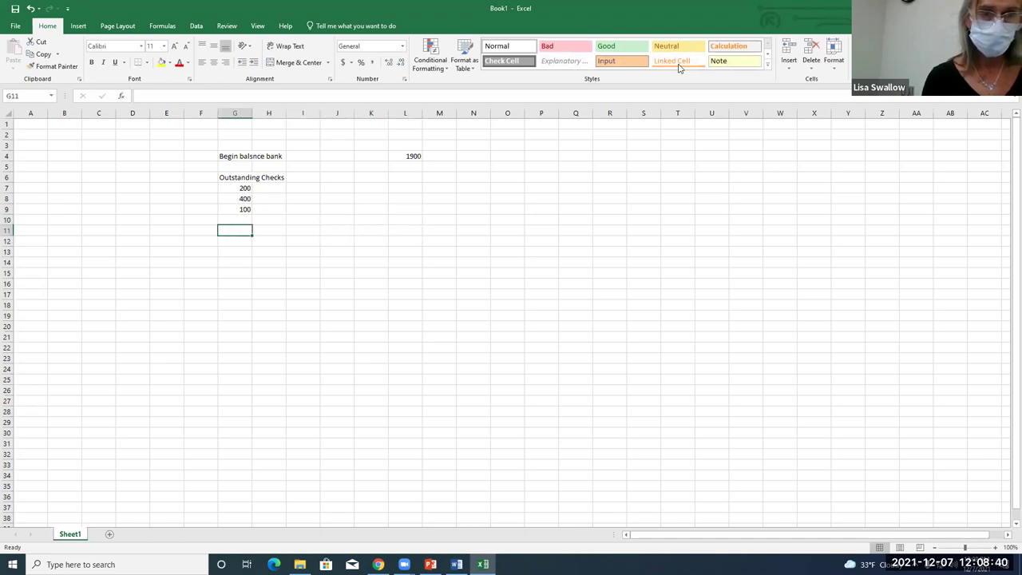
{"action": "type", "text": "DIT"}
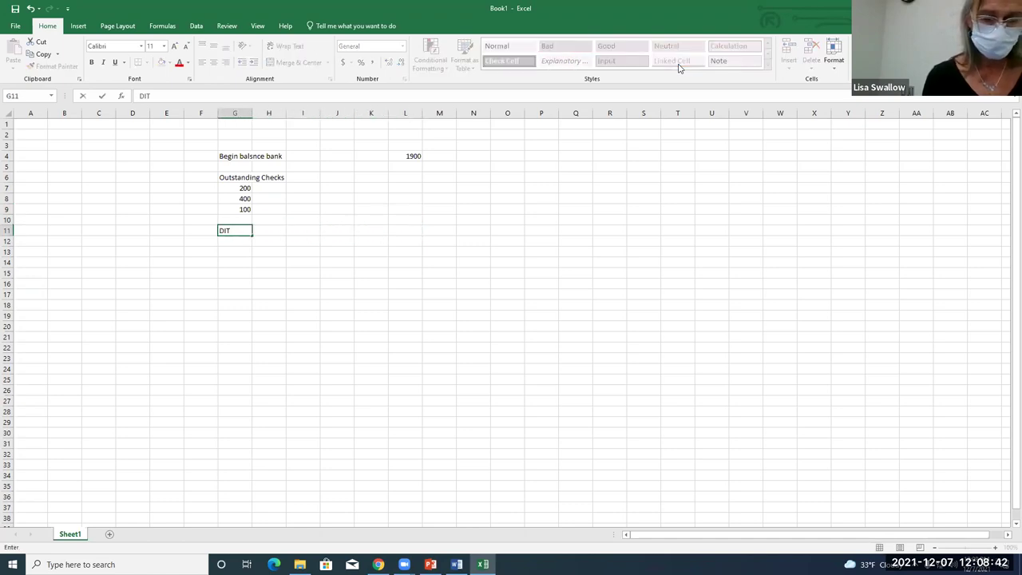
{"action": "key", "text": "Return"}
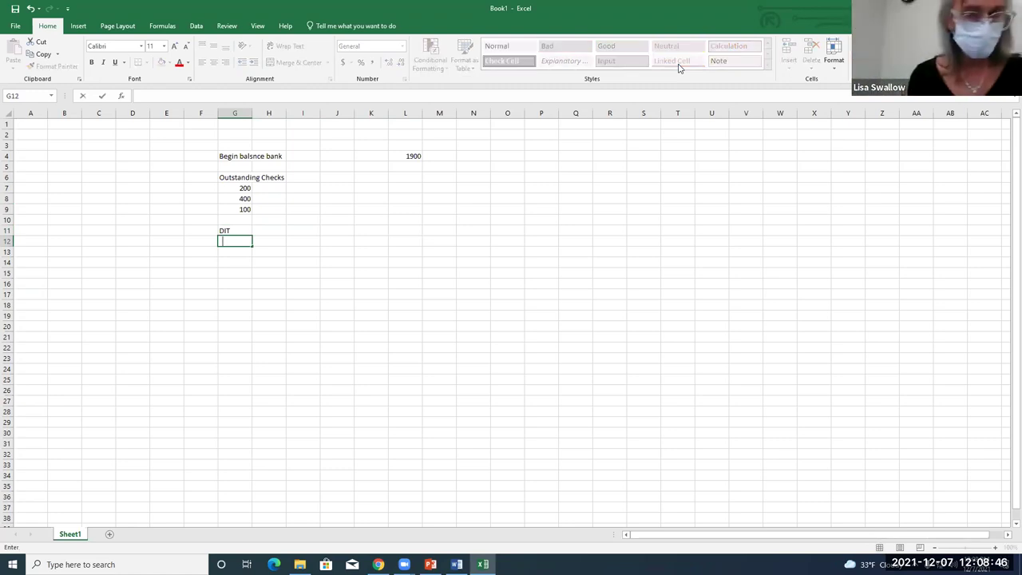
{"action": "type", "text": "800"}
{"action": "key", "text": "Tab"}
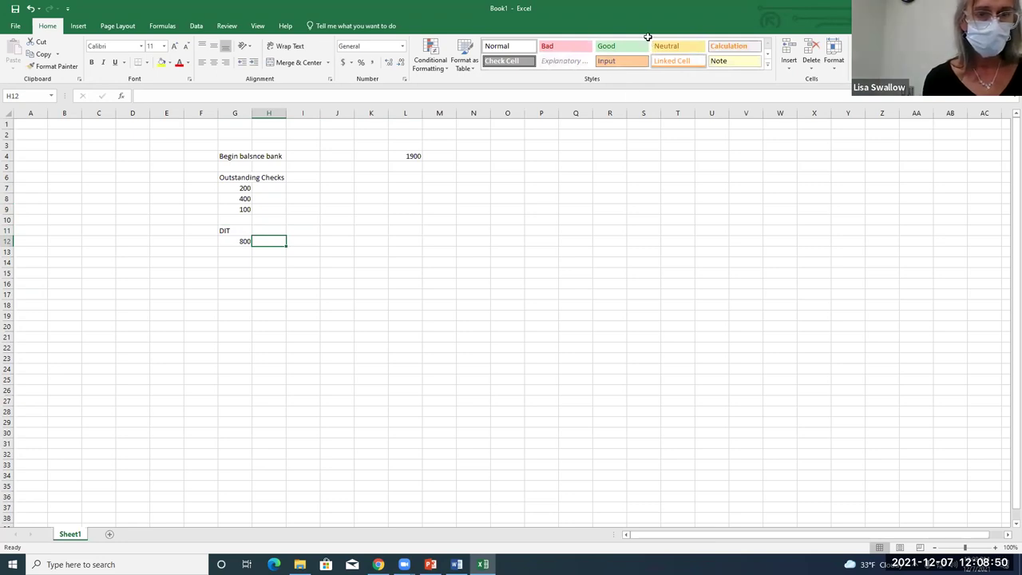
Enter the label "Adjusted Bank Balance" in G14
{"action": "left_click", "coordinate": [235, 262]}
{"action": "type", "text": "Adjusted Bank"}
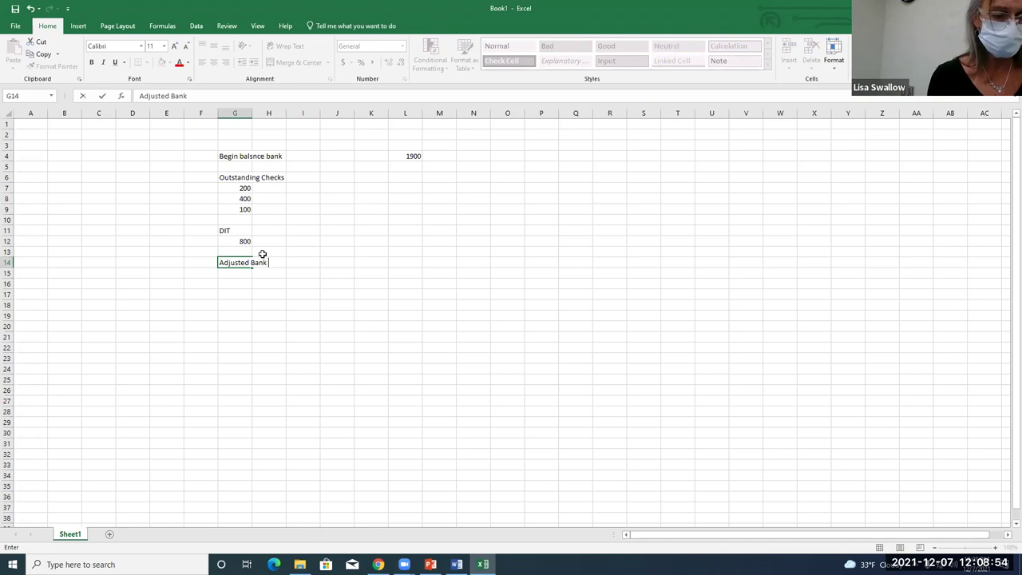
{"action": "type", "text": " Balance"}
{"action": "key", "text": "Return"}
{"action": "key", "text": "Return"}
{"action": "key", "text": "Return"}
Enter the label "Check Balance" in G17 and its amount 1610 in L17
{"action": "type", "text": "Check Balance"}
{"action": "key", "text": "Right"}
{"action": "key", "text": "Right"}
{"action": "key", "text": "Right"}
{"action": "key", "text": "Right"}
{"action": "key", "text": "Right"}
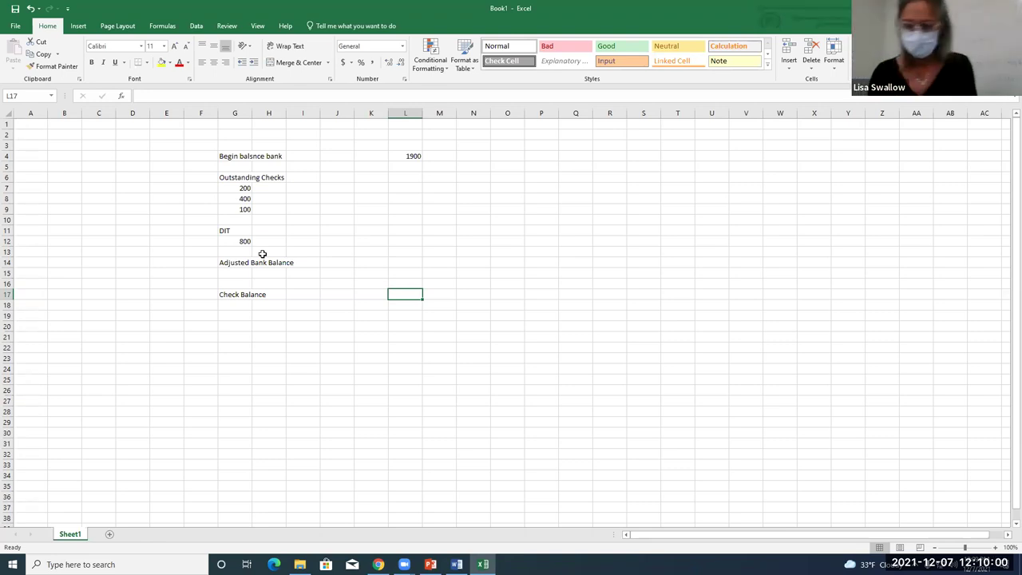
{"action": "type", "text": "1610"}
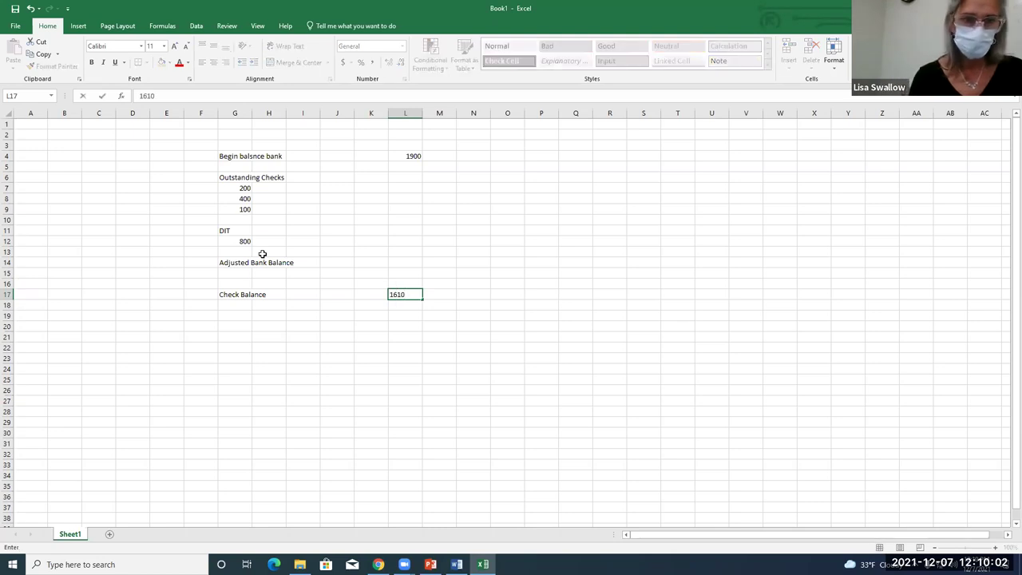
{"action": "key", "text": "Return"}
{"action": "key", "text": "Return"}
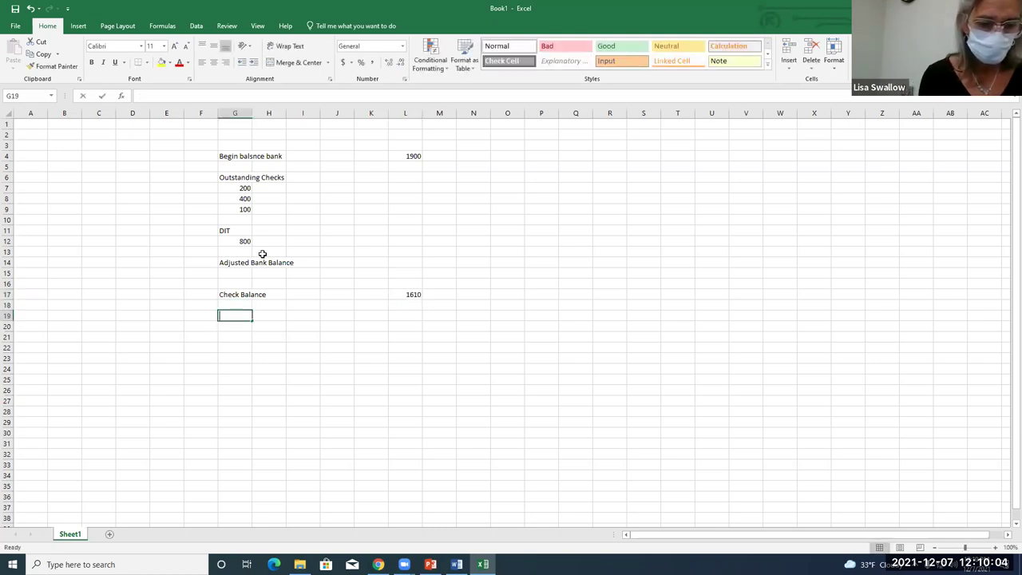
Enter the headings "Additions:" in G19 and "Subtractions:" in G21
{"action": "type", "text": "Additions"}
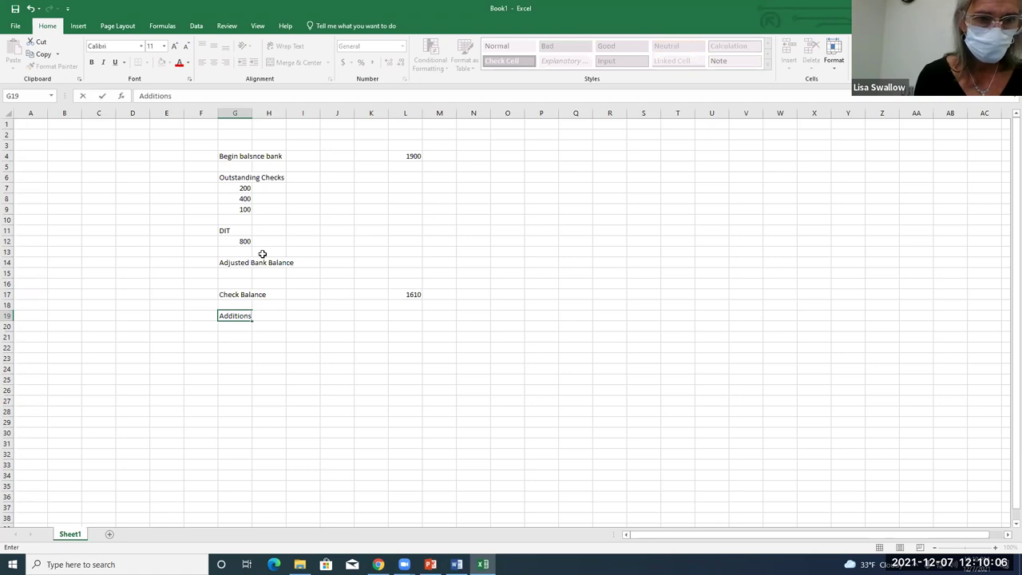
{"action": "type", "text": ":"}
{"action": "key", "text": "Return"}
{"action": "key", "text": "Return"}
{"action": "type", "text": "Subtractions:"}
{"action": "key", "text": "Return"}
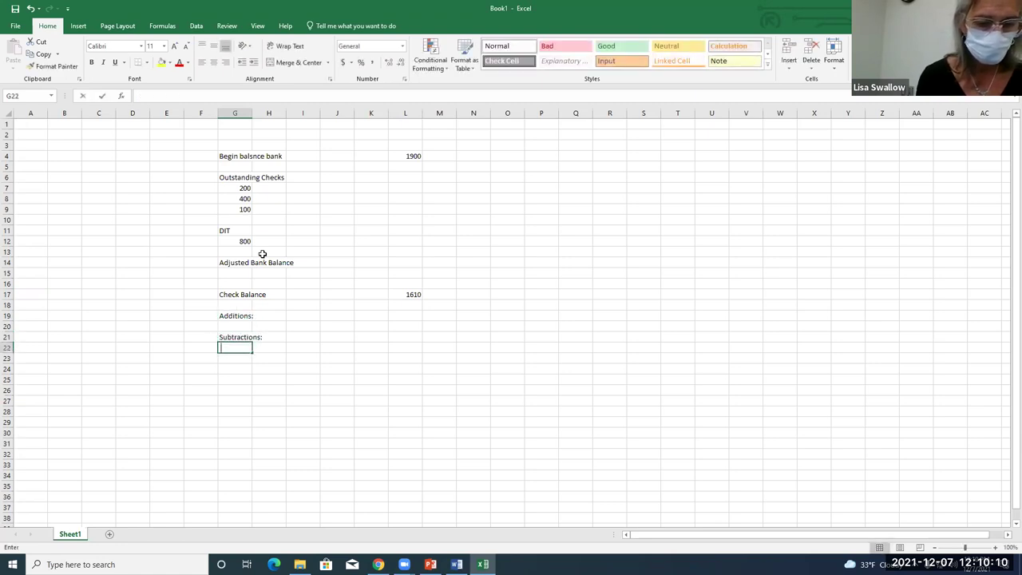
Under Subtractions, enter an indented "Print checks" item in G22 with the amount 20 in J22
{"action": "type", "text": "Print checks"}
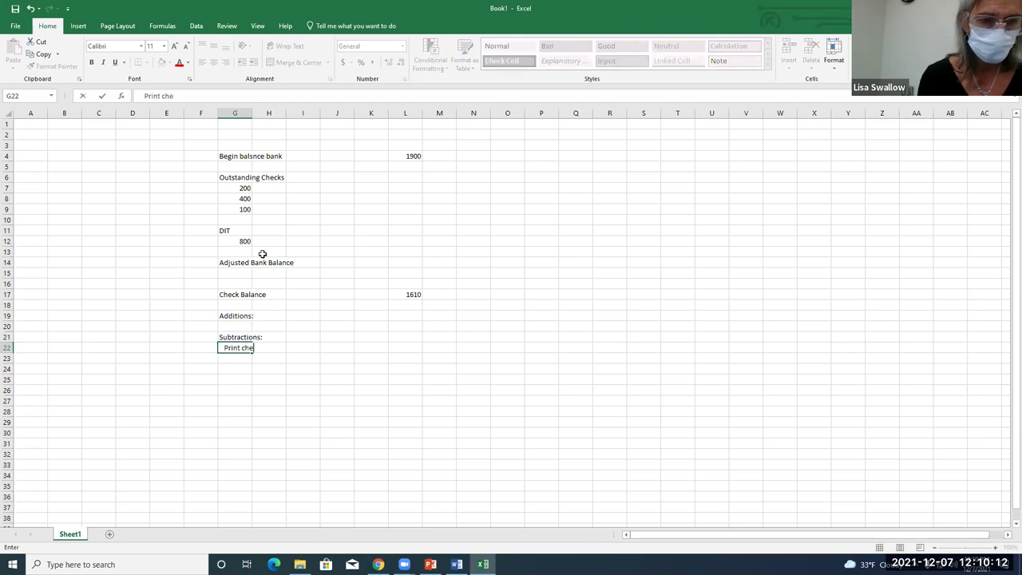
{"action": "key", "text": "Right"}
{"action": "key", "text": "Right"}
{"action": "key", "text": "Right"}
{"action": "type", "text": "20"}
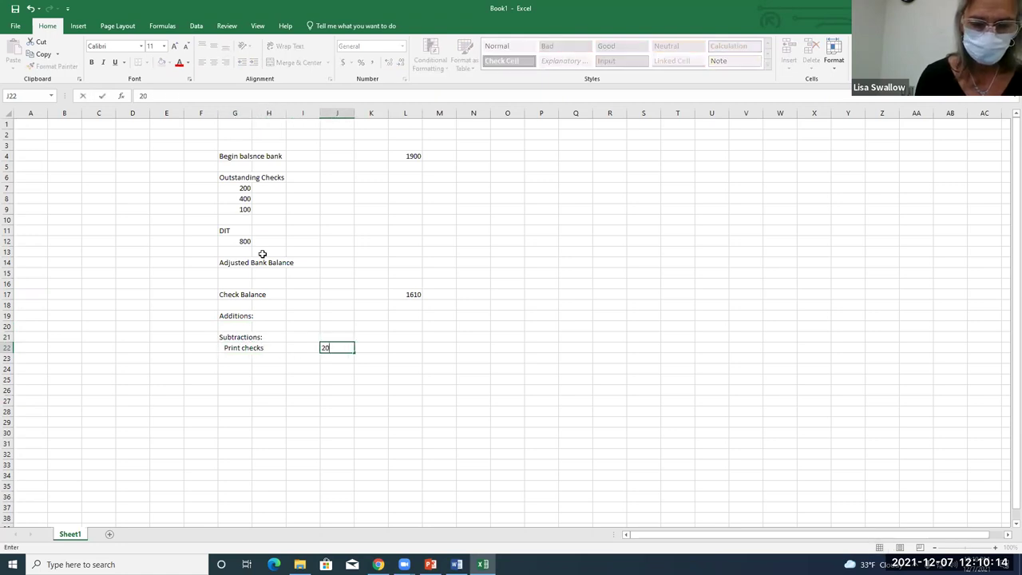
{"action": "key", "text": "Return"}
{"action": "key", "text": "Left"}
{"action": "key", "text": "Left"}
{"action": "key", "text": "Left"}
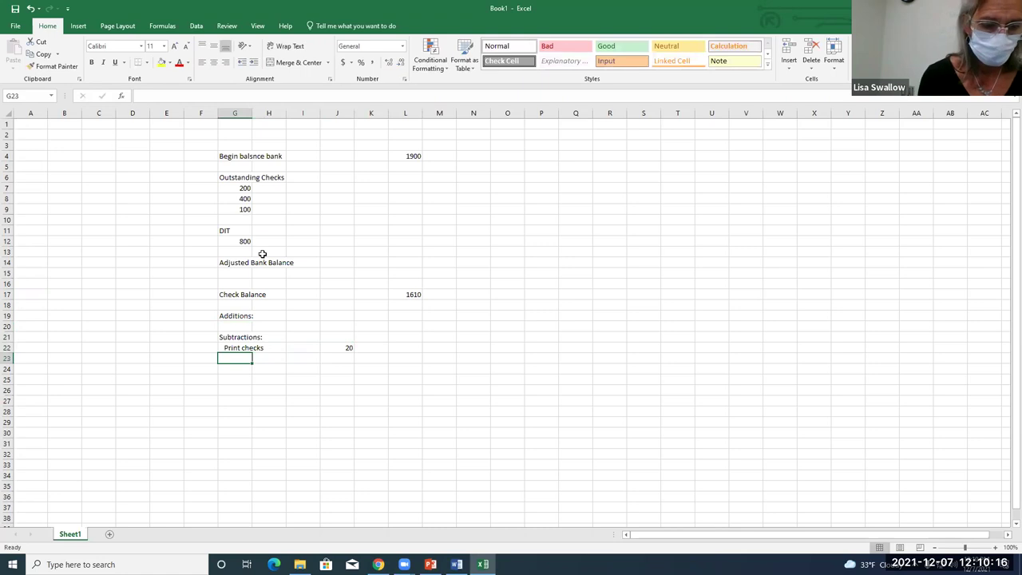
Add the item "NSF Check" in G23 with the amount 150 in J23
{"action": "type", "text": "NSF Check"}
{"action": "key", "text": "Right"}
{"action": "key", "text": "Right"}
{"action": "key", "text": "Right"}
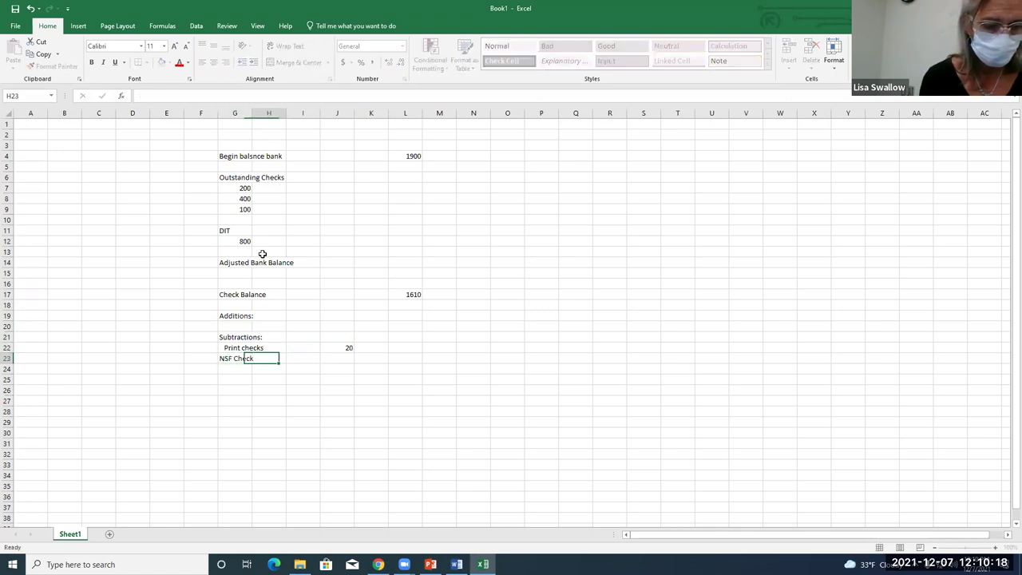
{"action": "type", "text": "150"}
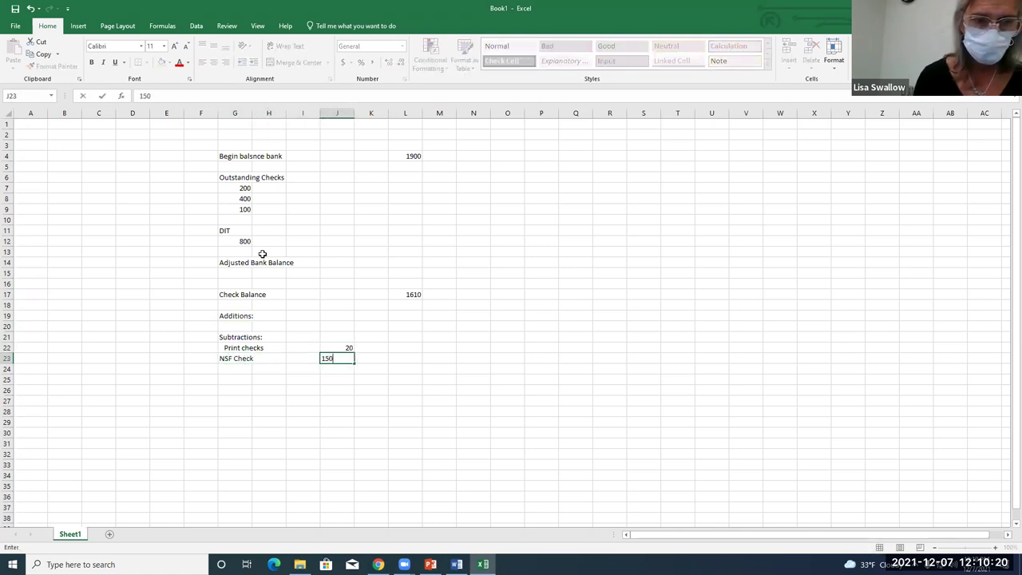
{"action": "key", "text": "Up"}
Insert two blank rows at row 20, between the Additions and Subtractions headings
{"action": "key", "text": "Up"}
{"action": "key", "text": "Up"}
{"action": "key", "text": "alt+h"}
{"action": "key", "text": "i"}
{"action": "key", "text": "r"}
{"action": "key", "text": "alt+h"}
{"action": "key", "text": "i"}
{"action": "key", "text": "r"}
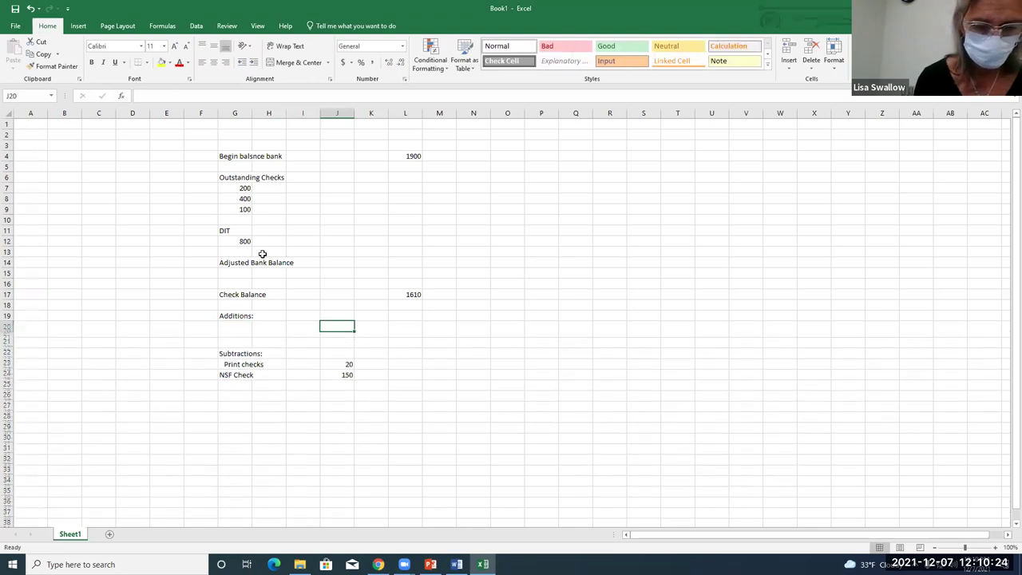
Under Additions, enter an indented "N/R" item in G20 with the amount 470 in J20
{"action": "key", "text": "Left"}
{"action": "key", "text": "Left"}
{"action": "key", "text": "Left"}
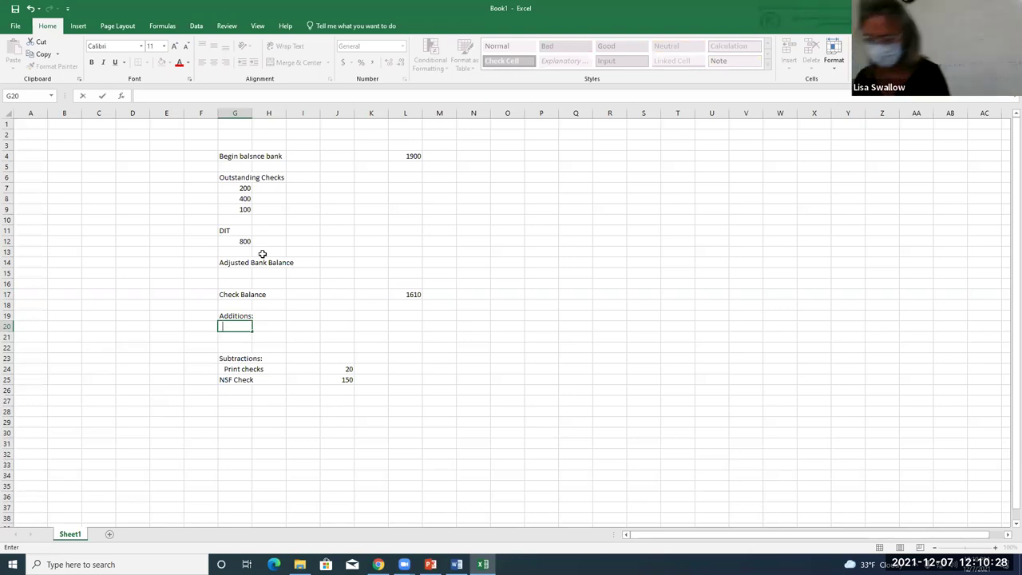
{"action": "type", "text": "N/R"}
{"action": "key", "text": "Right"}
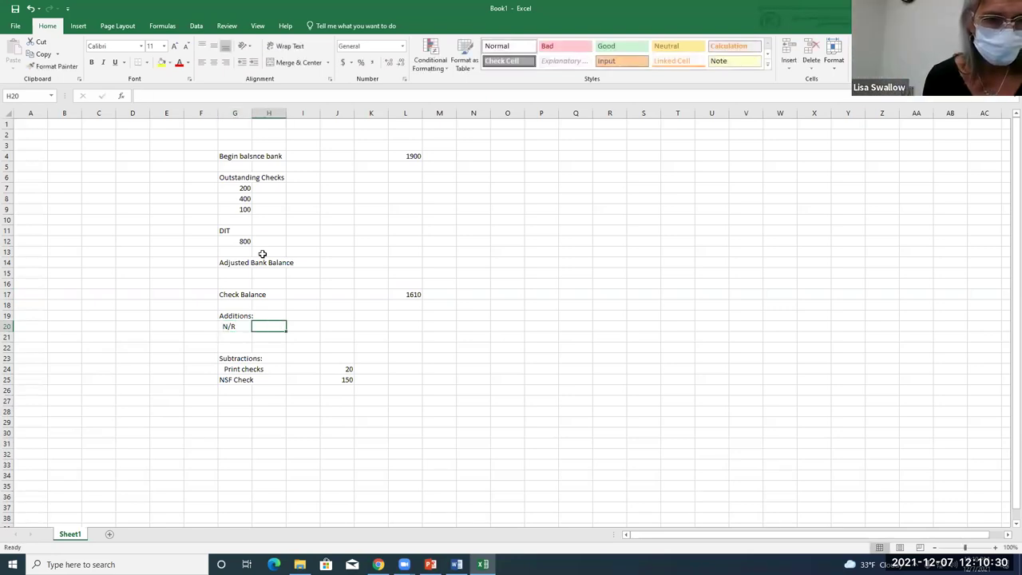
{"action": "key", "text": "Right"}
{"action": "key", "text": "Right"}
{"action": "type", "text": "470"}
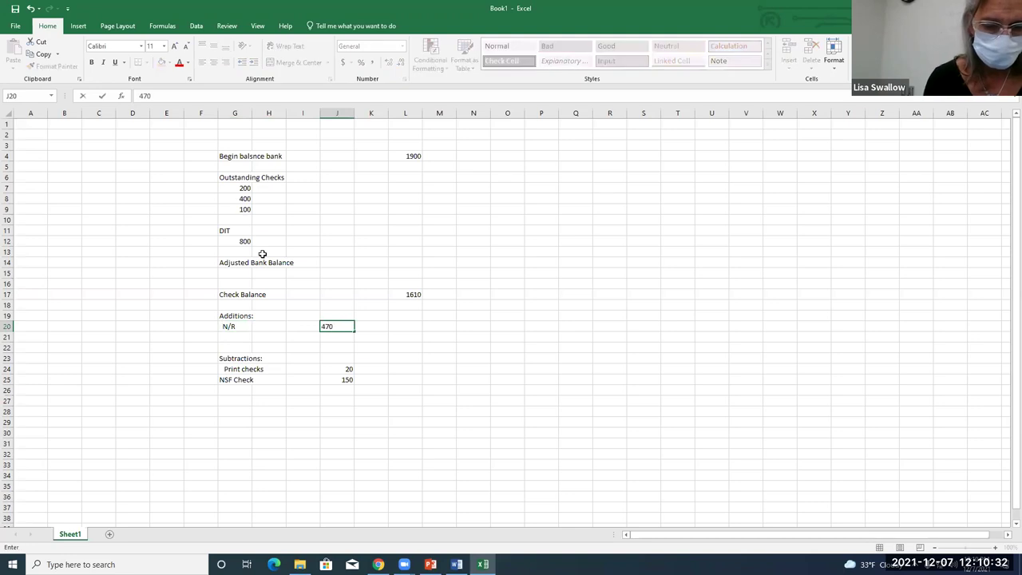
{"action": "key", "text": "Down"}
Under Additions, add the item "Error" in G21 with the amount 90 in J21
{"action": "key", "text": "Left"}
{"action": "key", "text": "Left"}
{"action": "key", "text": "Left"}
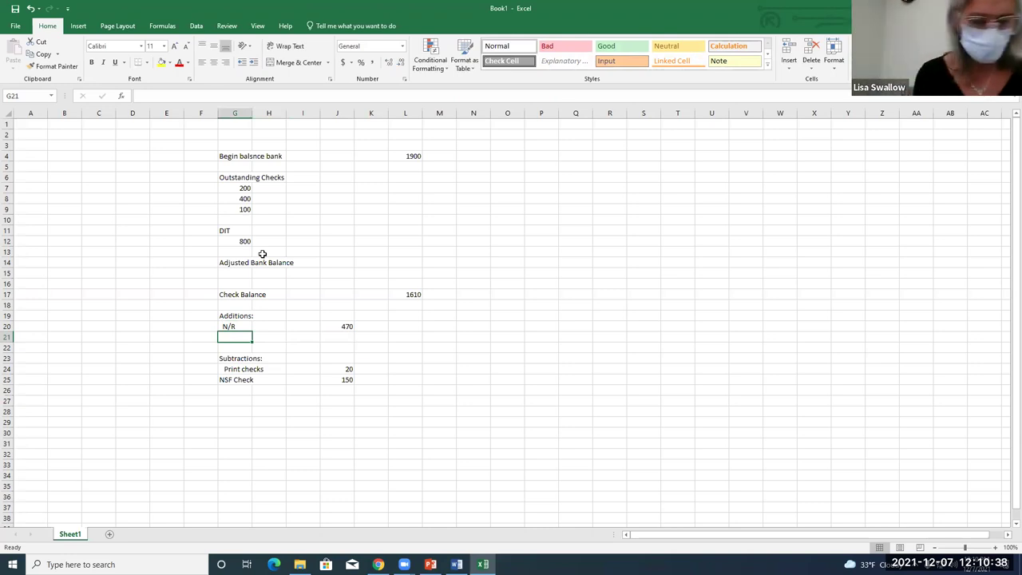
{"action": "type", "text": "Error"}
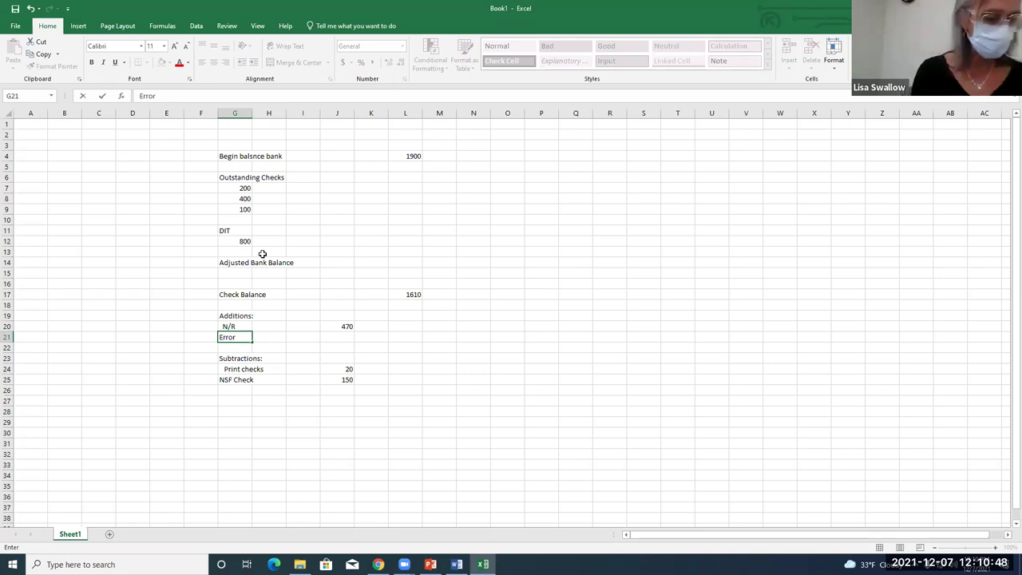
{"action": "key", "text": "Tab"}
{"action": "key", "text": "Tab"}
{"action": "key", "text": "Tab"}
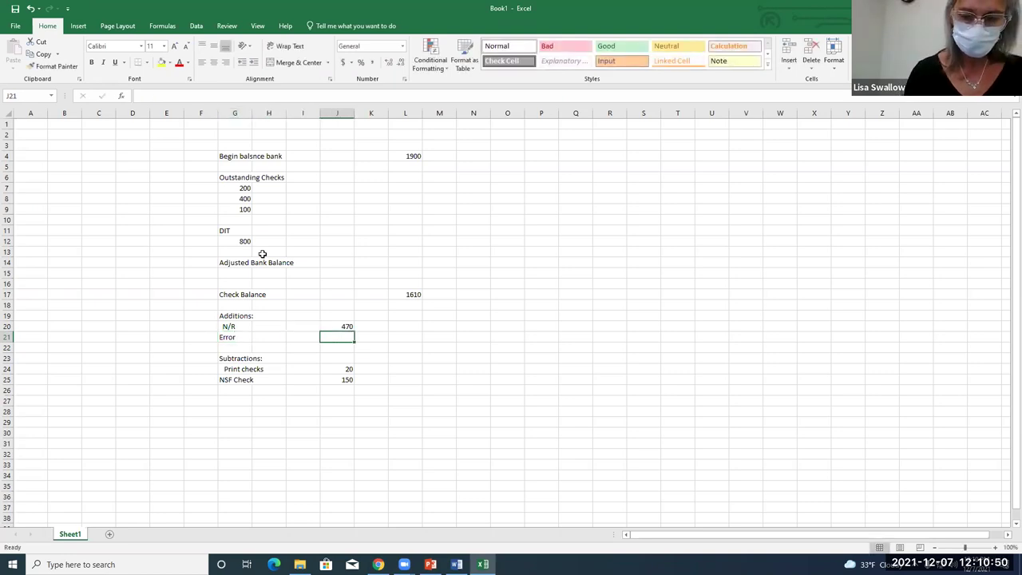
{"action": "type", "text": "90"}
{"action": "key", "text": "Return"}
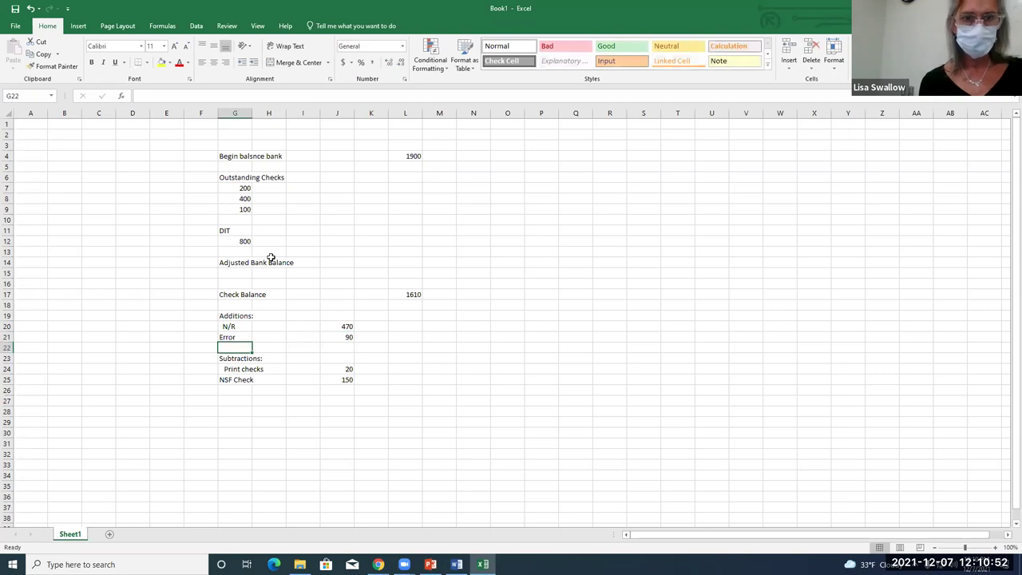
Enter the outstanding checks total of -700 in L9 and the deposit in transit of 800 in L12
{"action": "left_click", "coordinate": [415, 209]}
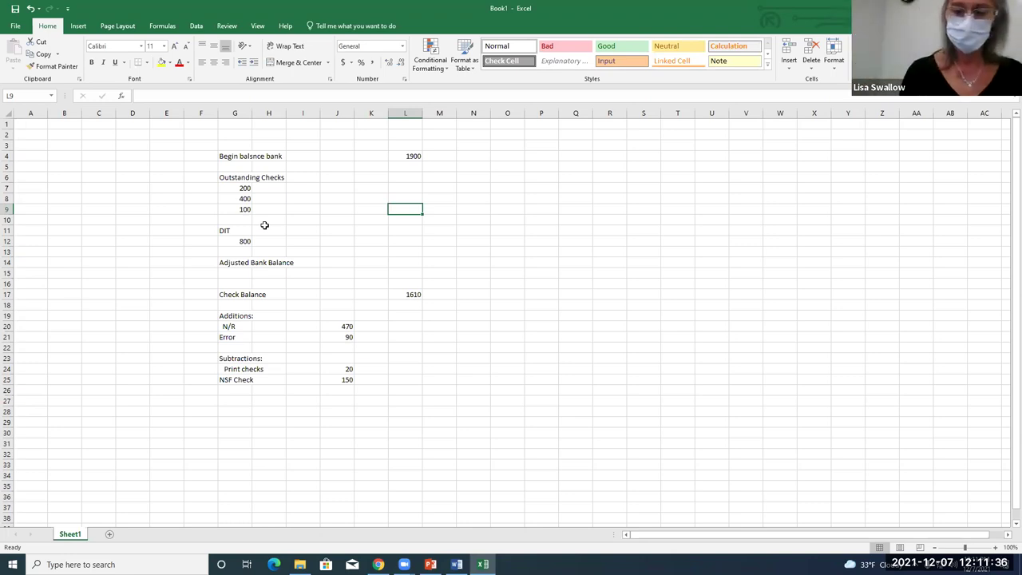
{"action": "type", "text": "-700"}
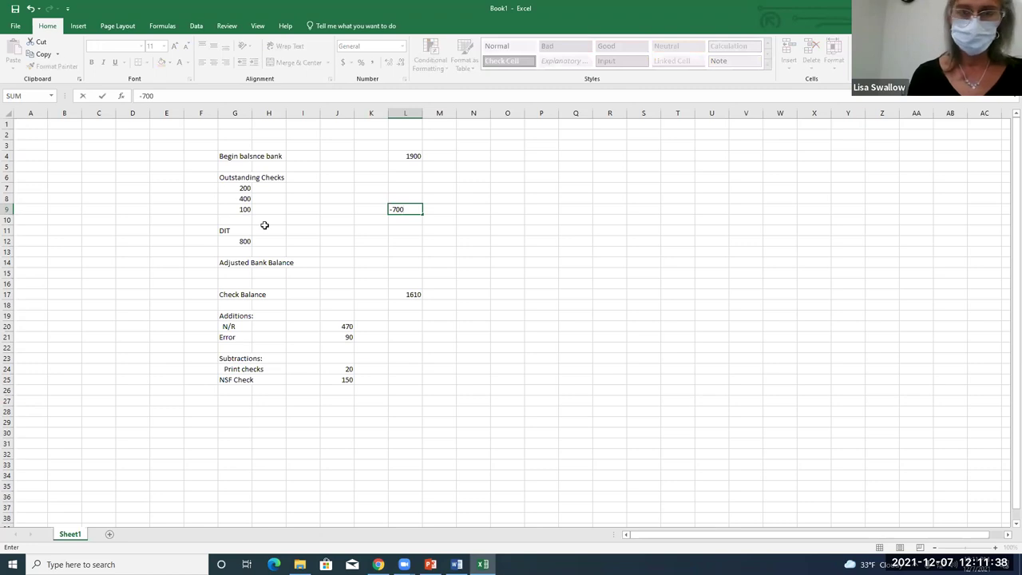
{"action": "key", "text": "Down"}
{"action": "key", "text": "Down"}
{"action": "key", "text": "Down"}
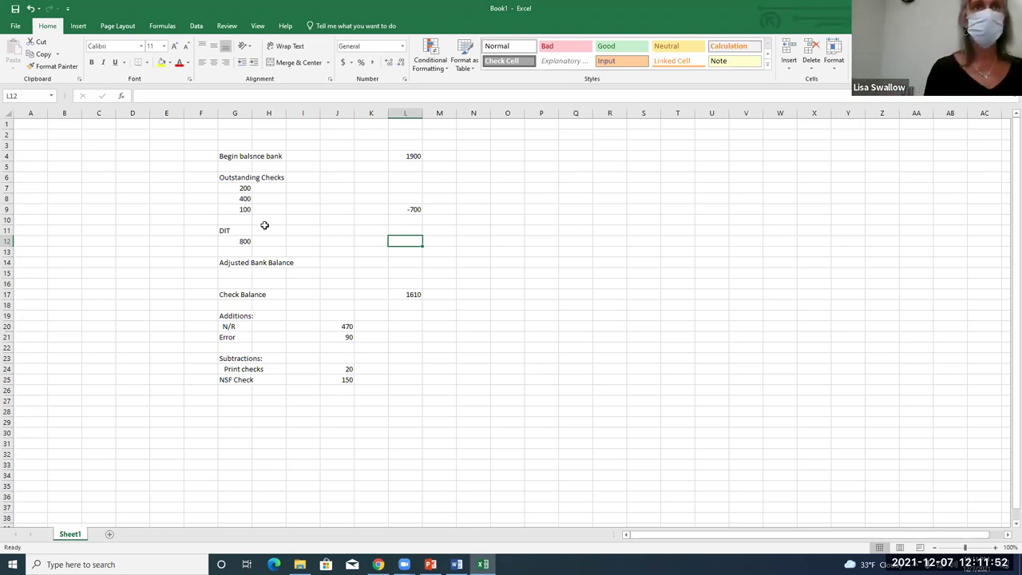
{"action": "type", "text": "800"}
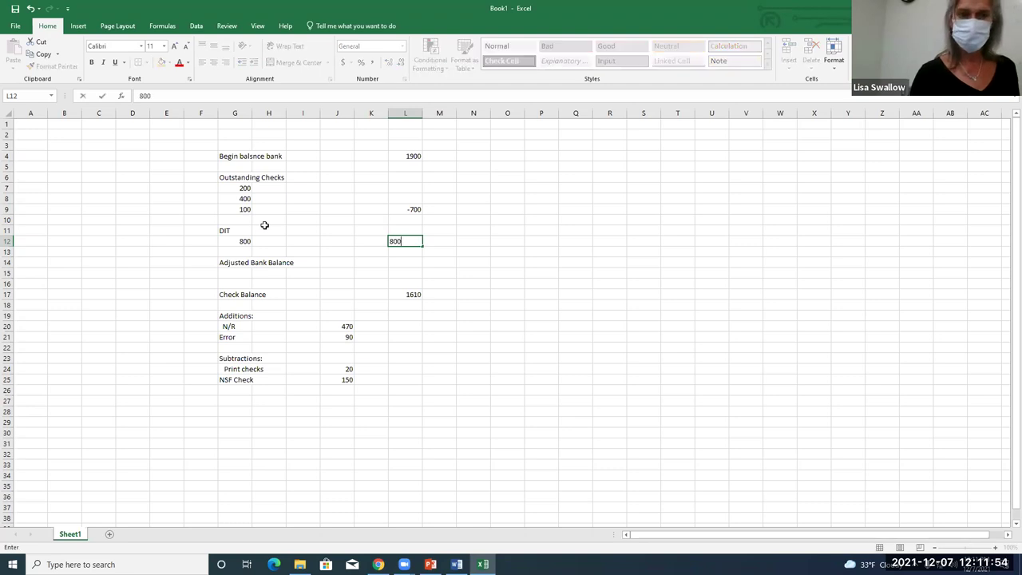
{"action": "key", "text": "Return"}
{"action": "key", "text": "Return"}
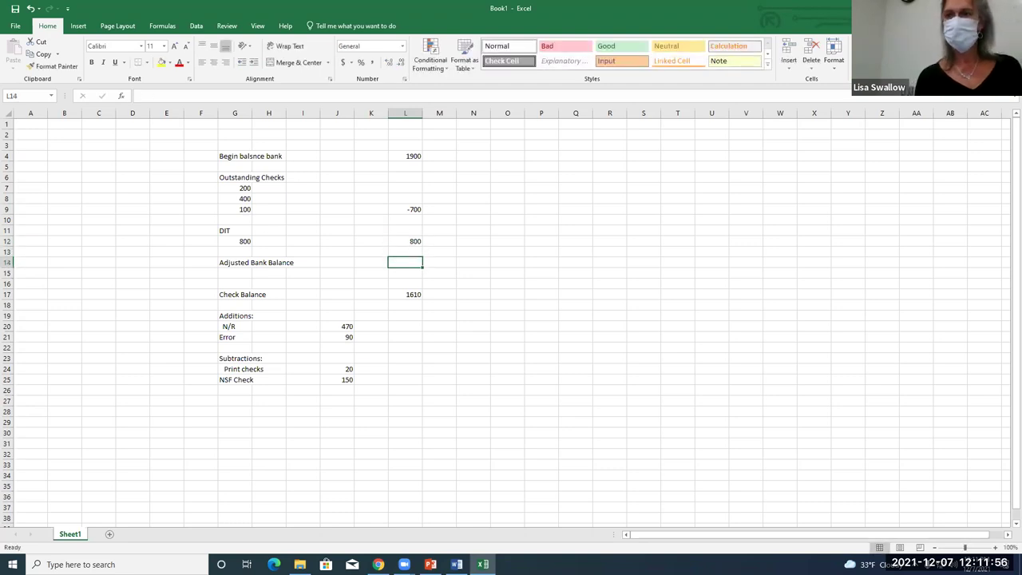
Calculate the adjusted bank balance in L14 as the sum of L4:L12
{"action": "key", "text": "alt+equal"}
{"action": "left_click_drag", "start_coordinate": [408, 155], "coordinate": [416, 240]}
{"action": "key", "text": "Return"}
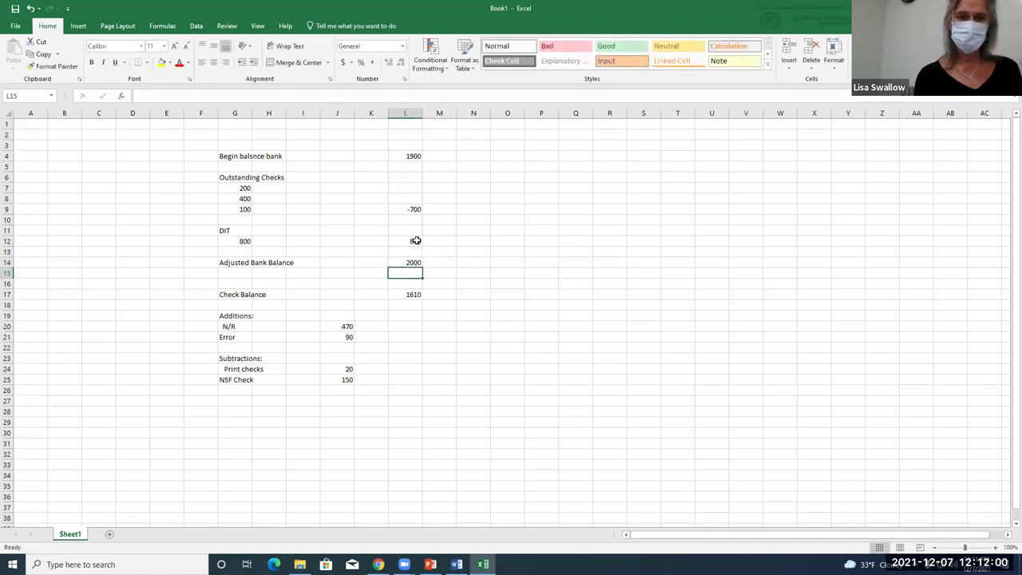
Apply the Accounting number format to L14 and fill the Adjusted Bank Balance row, G14:L14, with yellow
{"action": "left_click", "coordinate": [415, 262]}
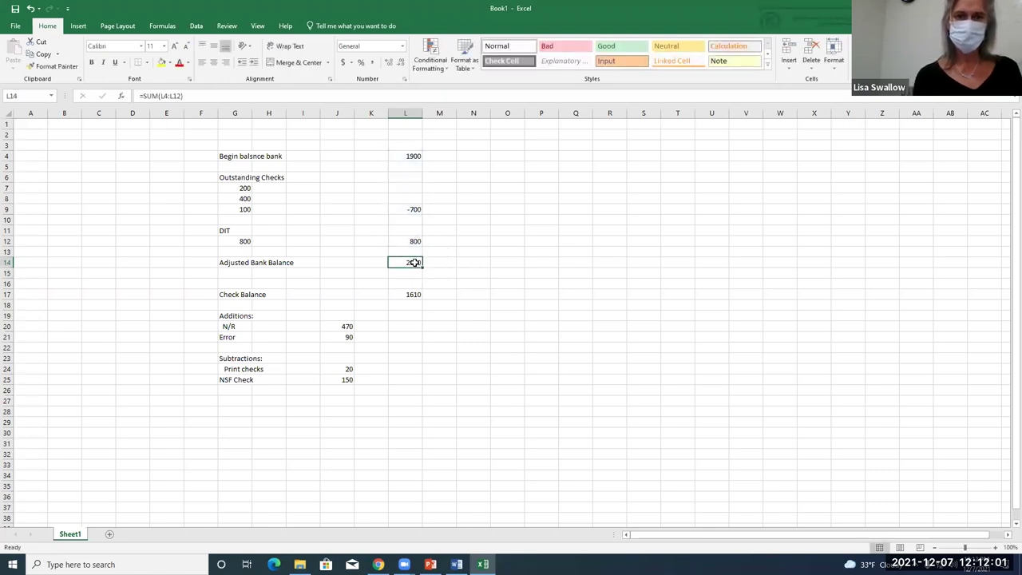
{"action": "left_click", "coordinate": [344, 63]}
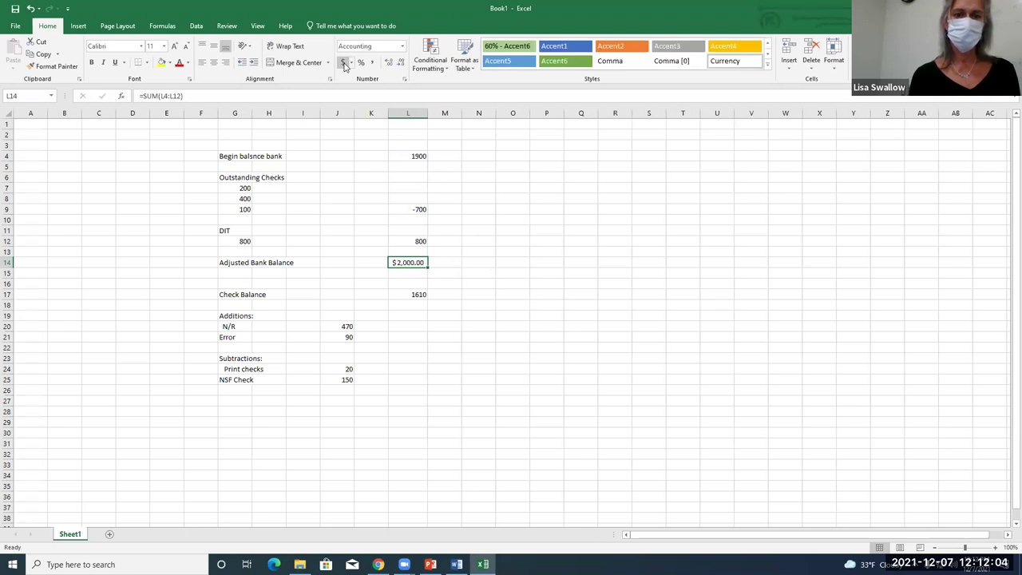
{"action": "left_click_drag", "start_coordinate": [230, 261], "coordinate": [422, 263]}
{"action": "left_click", "coordinate": [162, 63]}
{"action": "left_click", "coordinate": [548, 292]}
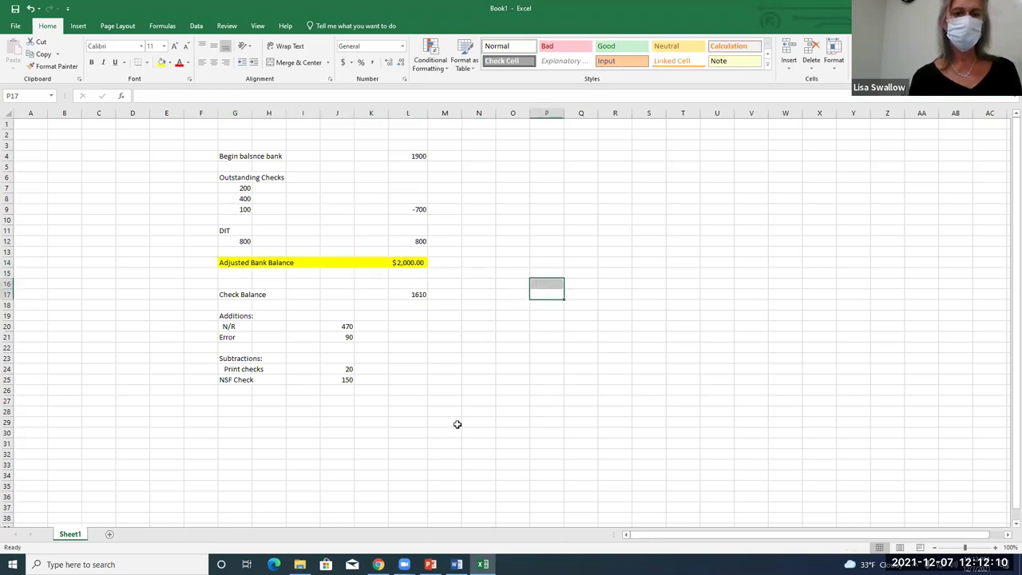
Enter the label "Adjusted Check Register balance" in G27
{"action": "left_click", "coordinate": [235, 399]}
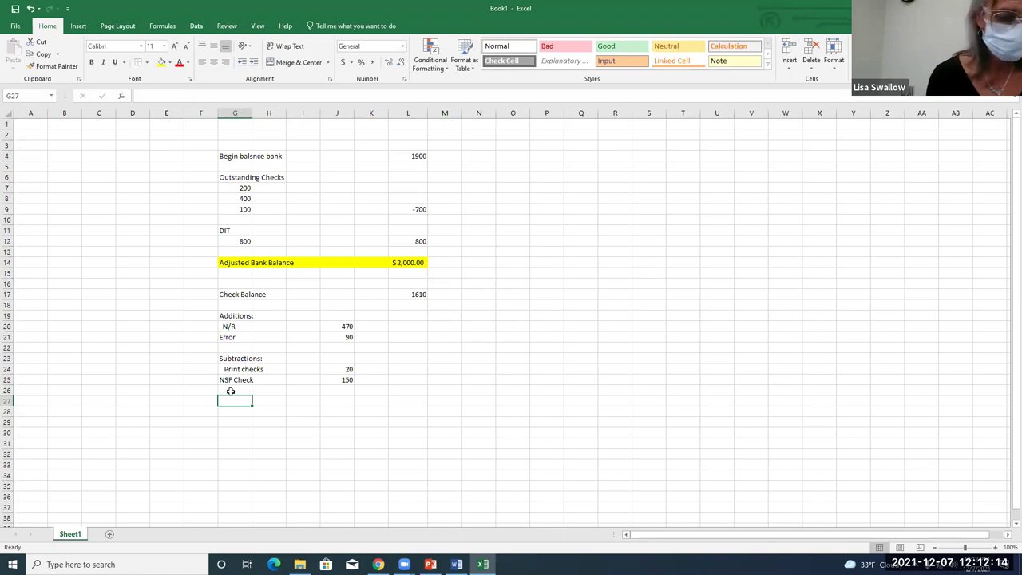
{"action": "type", "text": "Adjusted"}
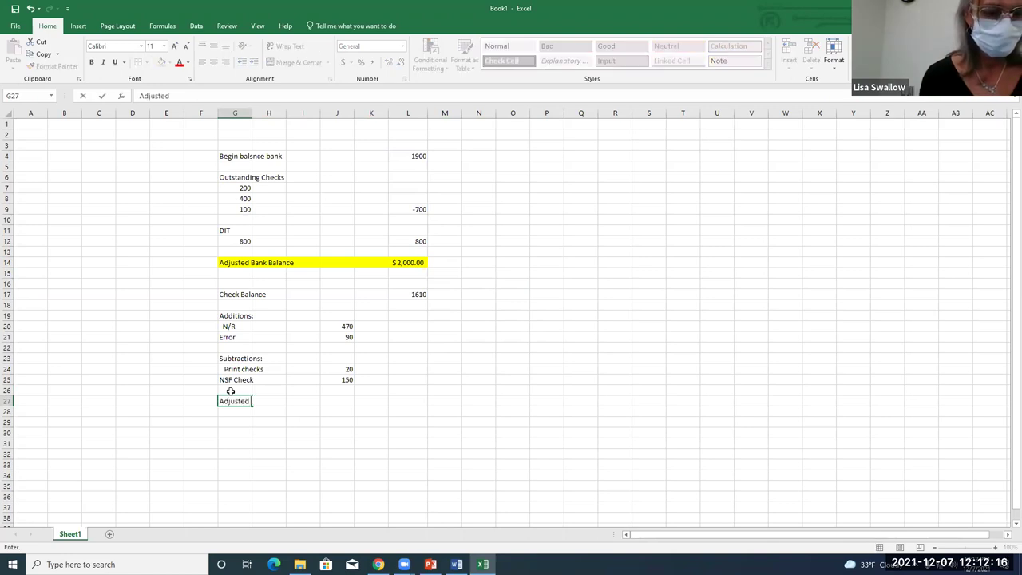
{"action": "type", "text": " Check R"}
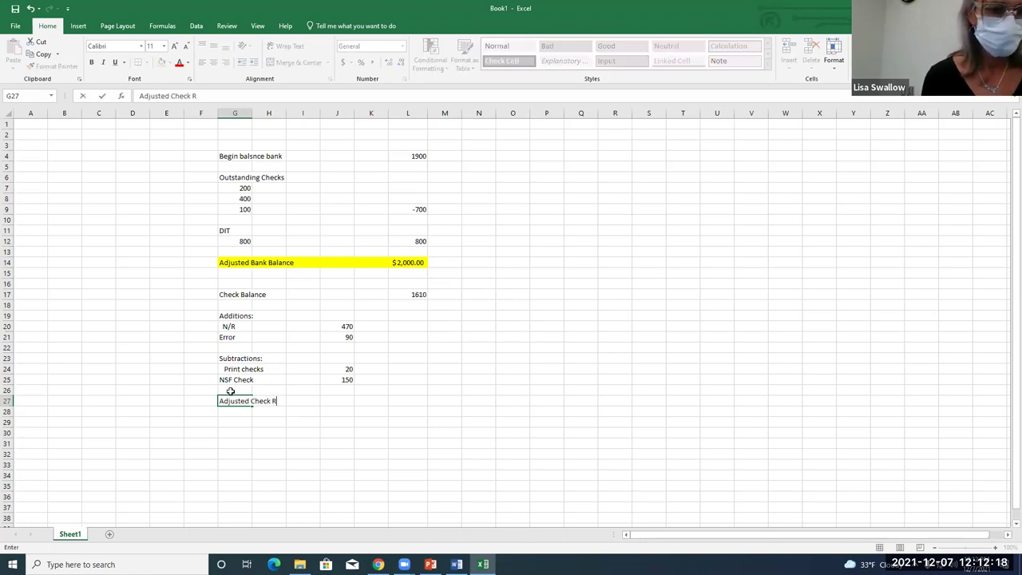
{"action": "type", "text": "egister balance"}
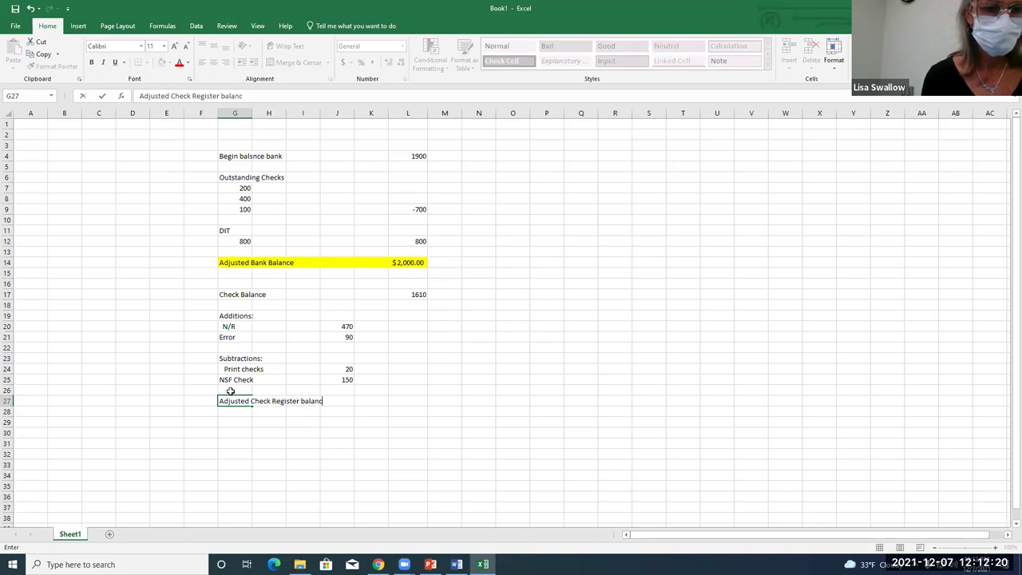
{"action": "key", "text": "Tab"}
{"action": "key", "text": "Tab"}
{"action": "key", "text": "Tab"}
{"action": "key", "text": "Tab"}
{"action": "key", "text": "Tab"}
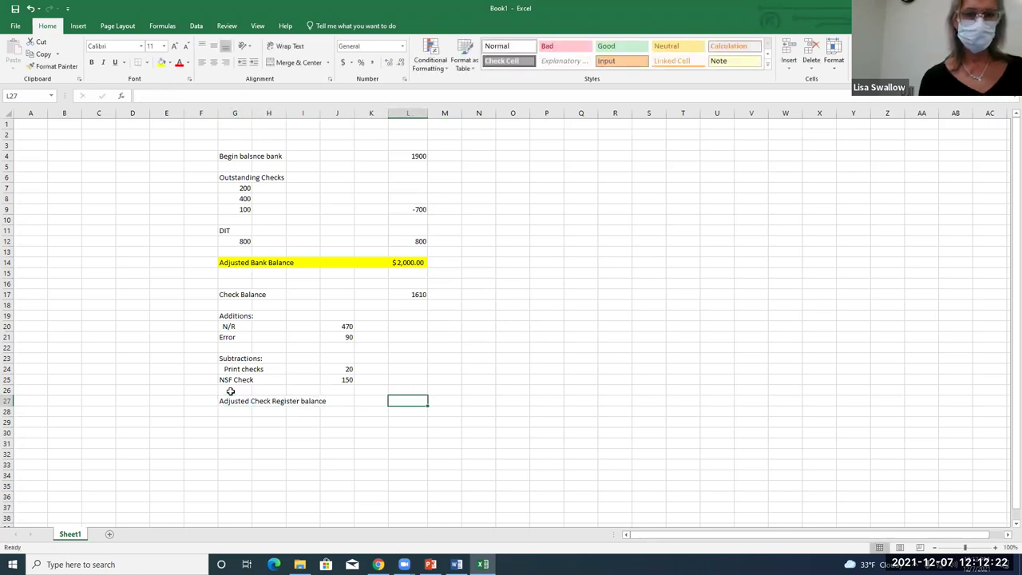
Enter the additions total of 560 in L21 and the subtractions total of -170 in L25
{"action": "left_click", "coordinate": [422, 337]}
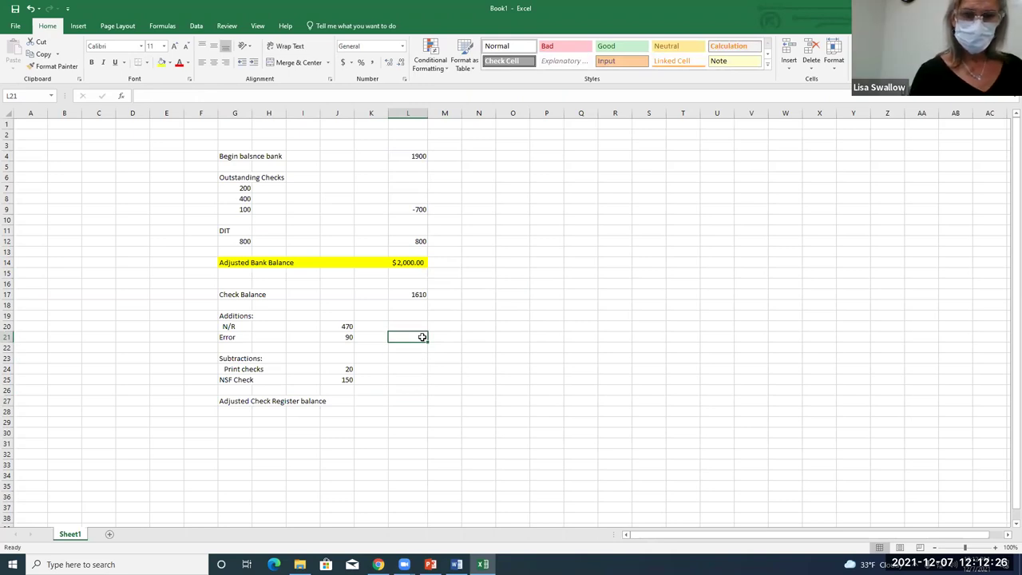
{"action": "type", "text": "50"}
{"action": "key", "text": "Return"}
{"action": "key", "text": "Return"}
{"action": "key", "text": "Return"}
{"action": "key", "text": "Return"}
{"action": "type", "text": "-170"}
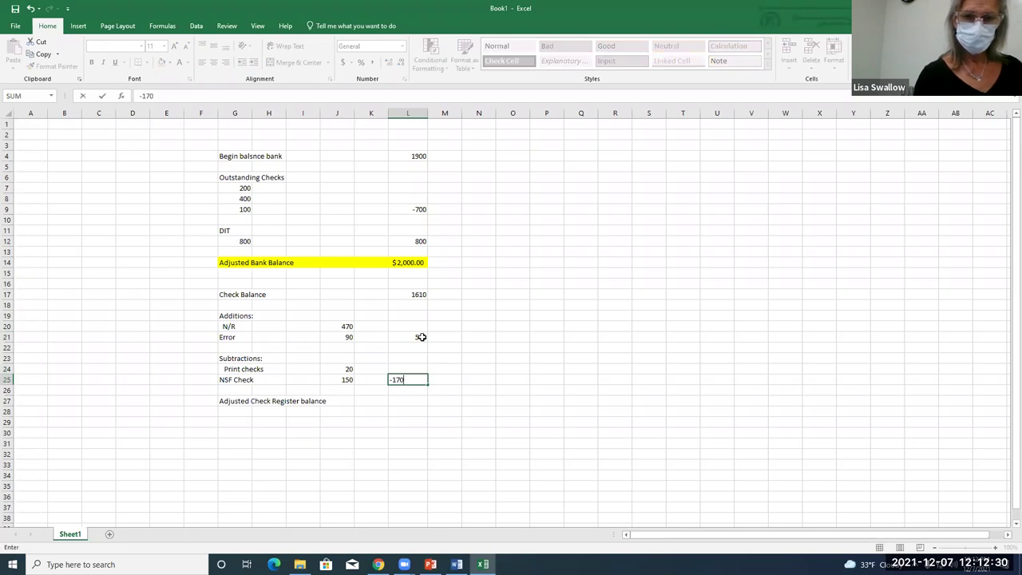
{"action": "key", "text": "Return"}
{"action": "key", "text": "Return"}
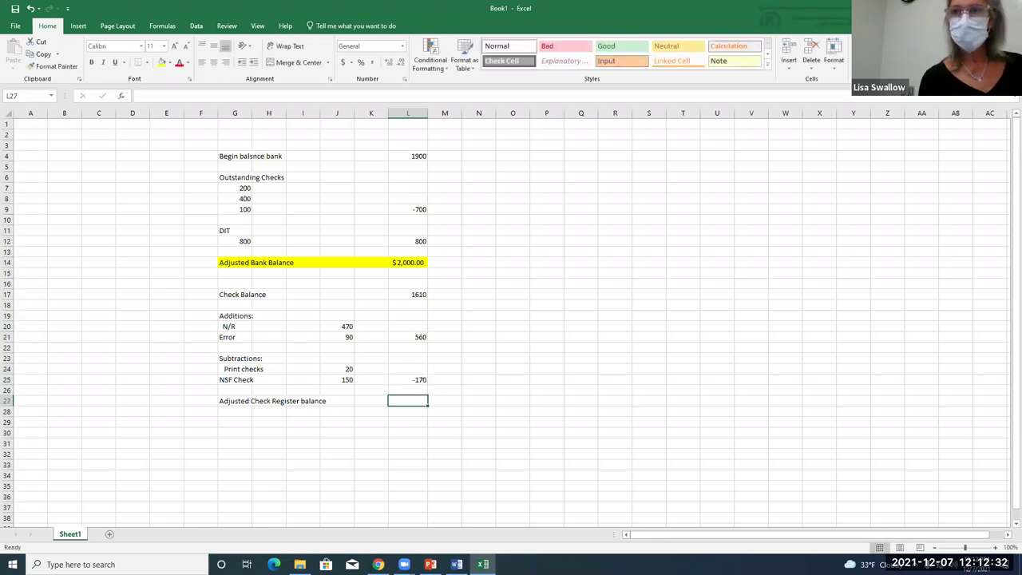
Calculate the adjusted check register balance in L27 as the sum of L17:L26
{"action": "type", "text": "=SUM("}
{"action": "left_click_drag", "start_coordinate": [406, 295], "coordinate": [429, 396]}
{"action": "key", "text": "Return"}
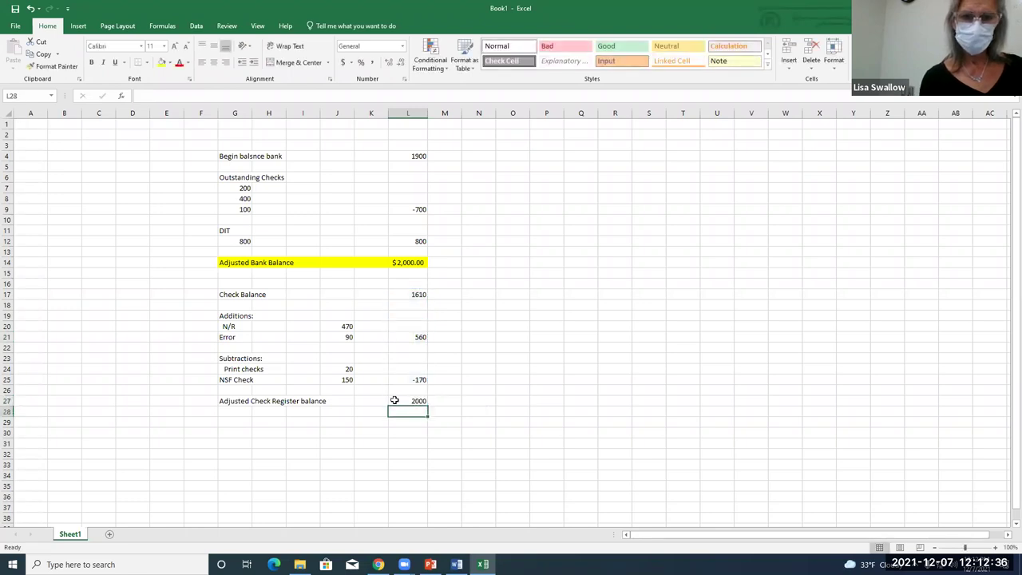
Fill the Adjusted Check Register balance row, G27:M27, with yellow and apply the Accounting number format to L27
{"action": "left_click_drag", "start_coordinate": [247, 403], "coordinate": [463, 407]}
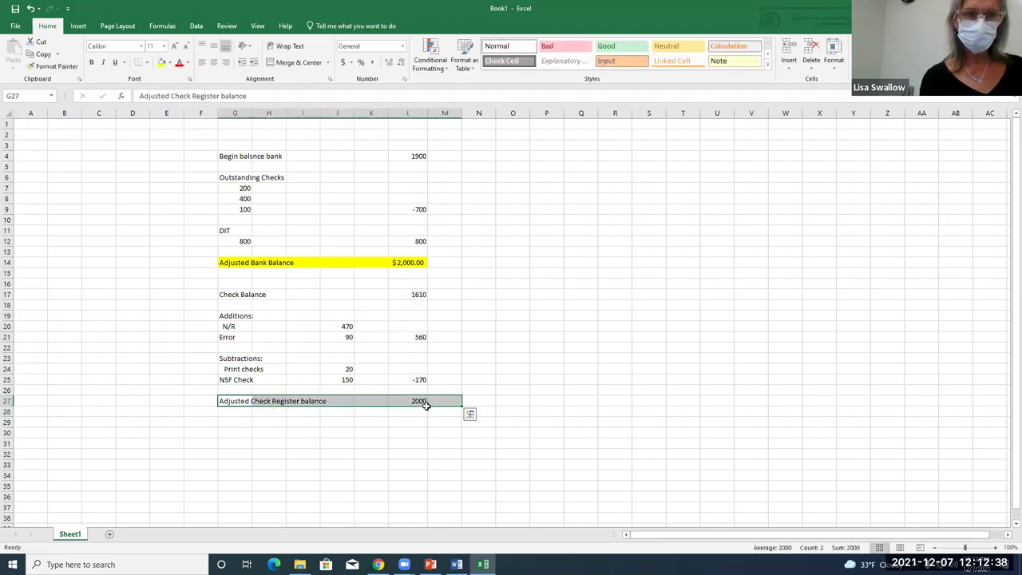
{"action": "left_click", "coordinate": [164, 63]}
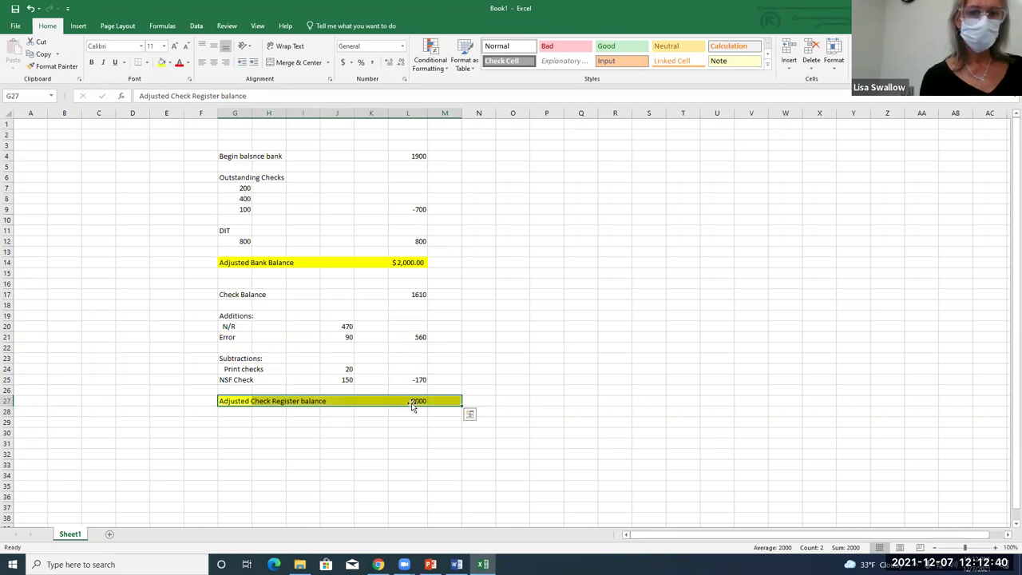
{"action": "left_click", "coordinate": [412, 402]}
{"action": "left_click", "coordinate": [343, 63]}
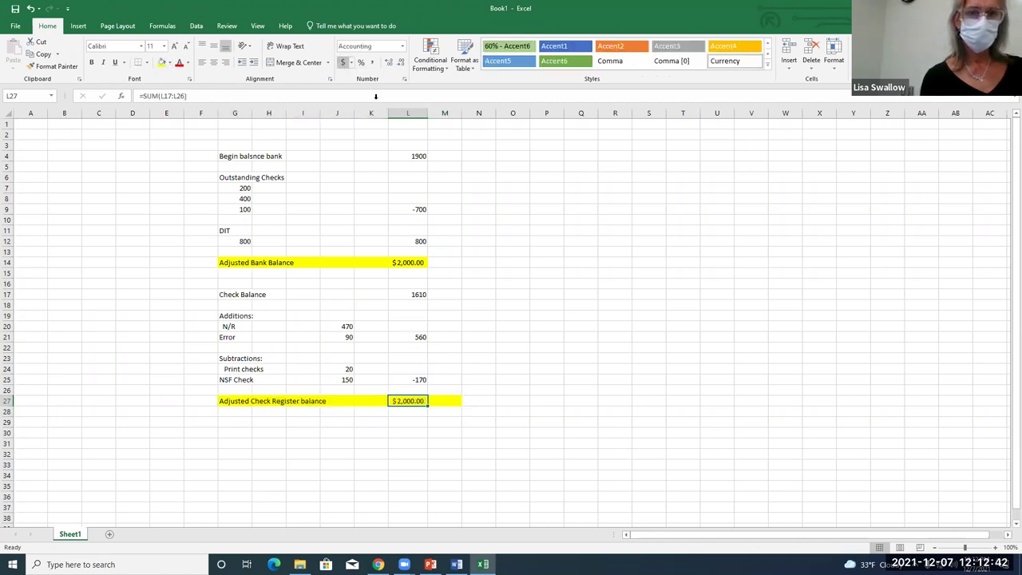
Set the sheet magnification to 130% and widen column L so its balances fit
{"action": "left_click", "coordinate": [257, 26]}
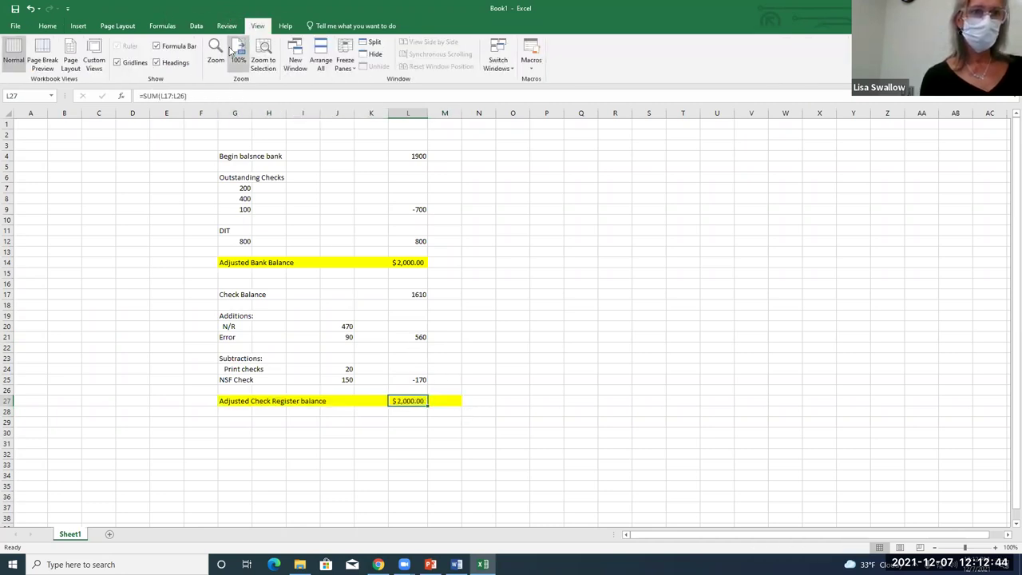
{"action": "left_click", "coordinate": [215, 55]}
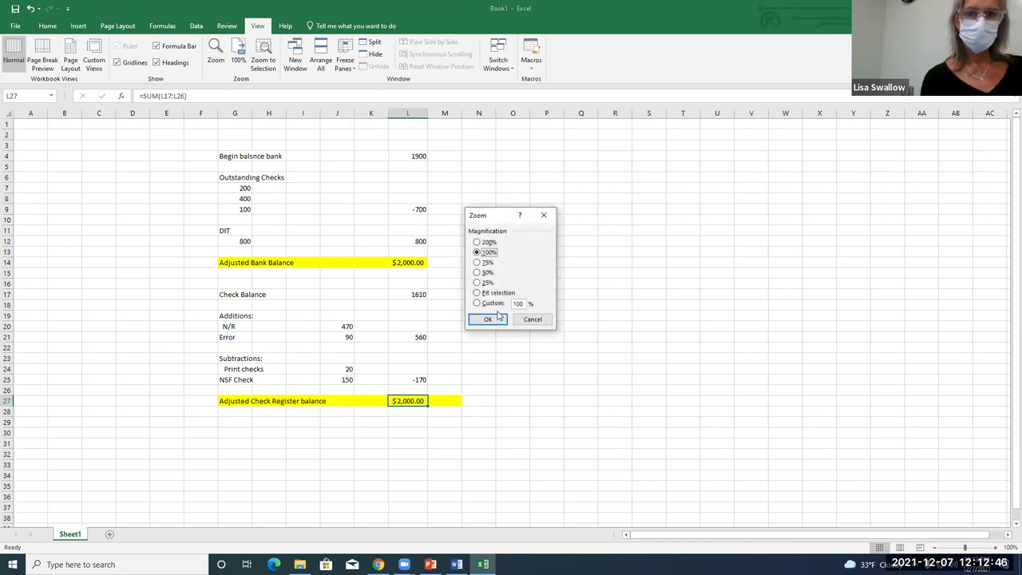
{"action": "double_click", "coordinate": [519, 304]}
{"action": "type", "text": "130"}
{"action": "key", "text": "Return"}
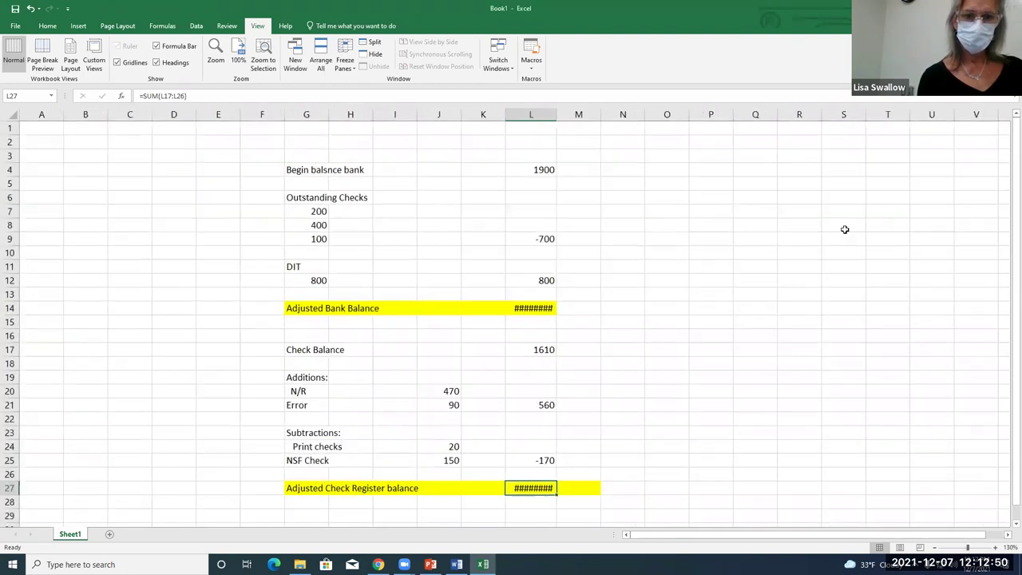
{"action": "left_click_drag", "start_coordinate": [557, 114], "coordinate": [569, 114]}
Enter journal headings in row 31: "Date" in G31, "Description" in H31, "DB" in L31 and "CR" in M31
{"action": "scroll", "coordinate": [635, 402], "scroll_direction": "down", "scroll_amount": 1}
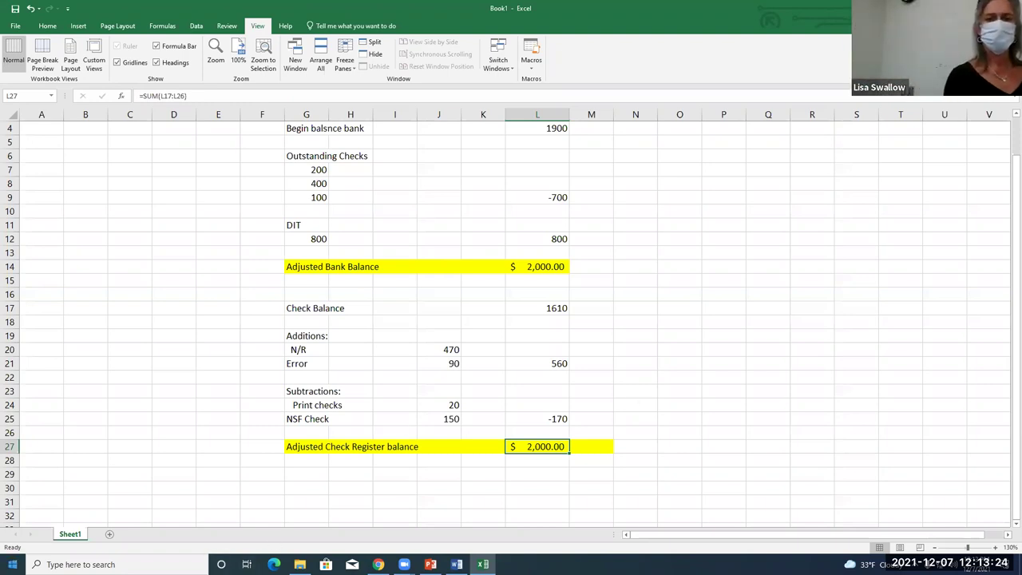
{"action": "scroll", "coordinate": [59, 392], "scroll_direction": "down", "scroll_amount": 3}
{"action": "left_click", "coordinate": [306, 374]}
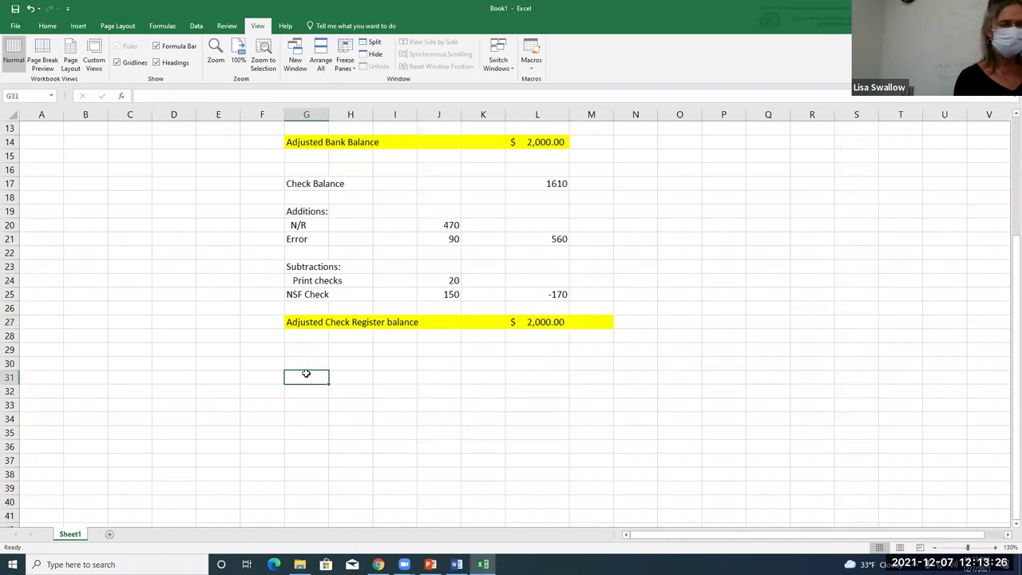
{"action": "type", "text": "Date"}
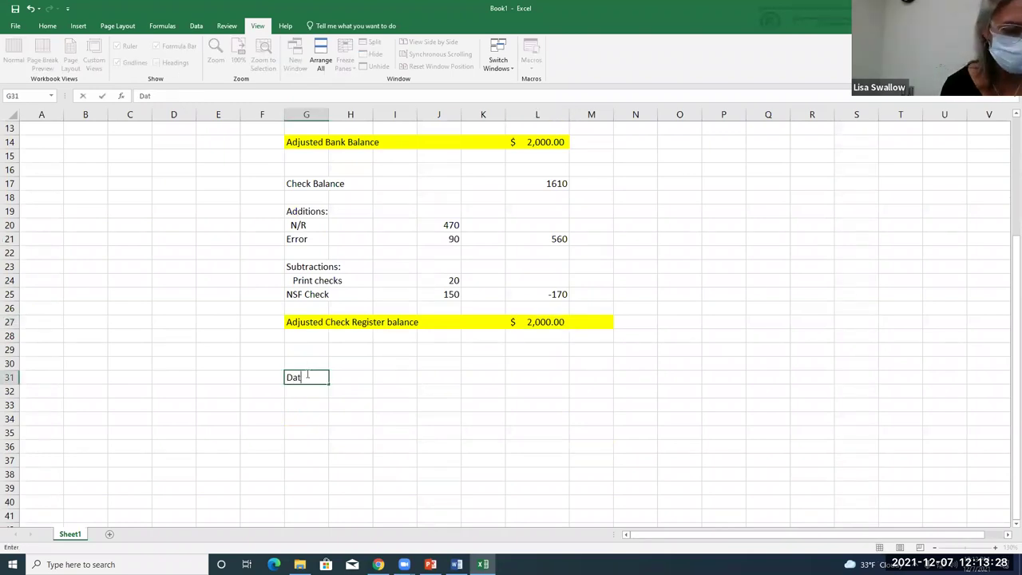
{"action": "key", "text": "Tab"}
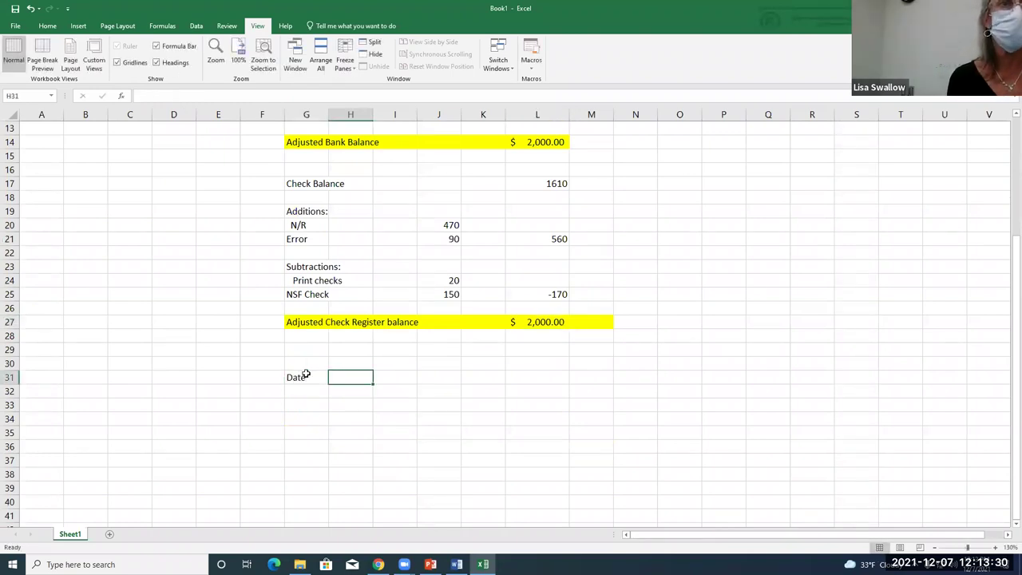
{"action": "type", "text": "Description"}
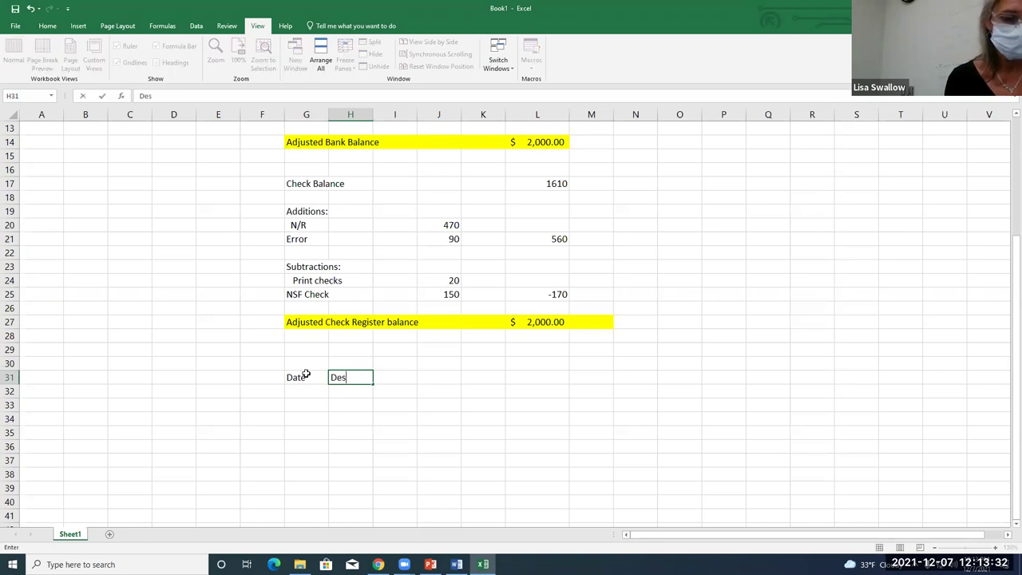
{"action": "key", "text": "Tab"}
{"action": "key", "text": "Tab"}
{"action": "key", "text": "Tab"}
{"action": "key", "text": "Tab"}
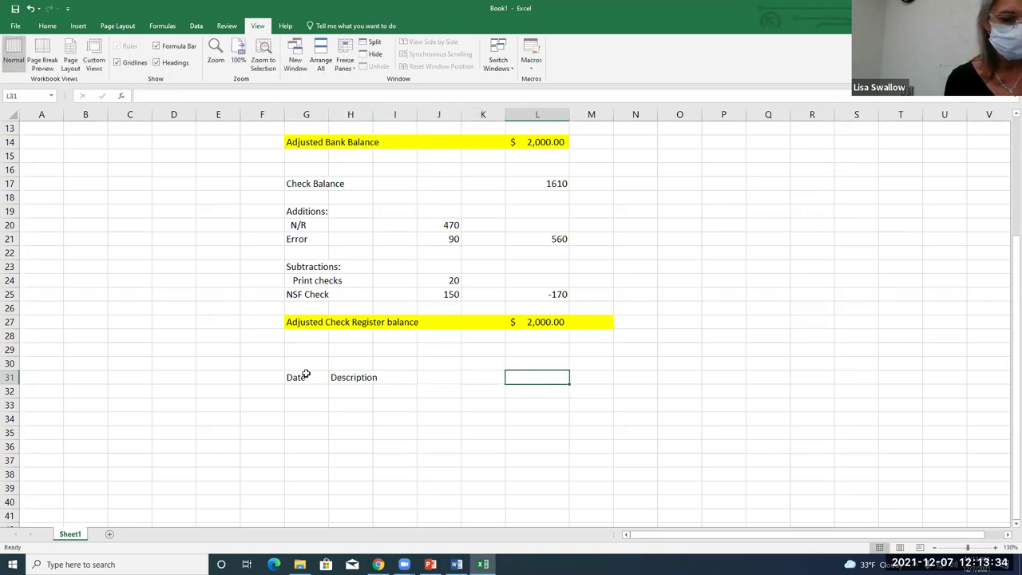
{"action": "type", "text": "DB"}
{"action": "key", "text": "Tab"}
{"action": "type", "text": "CR"}
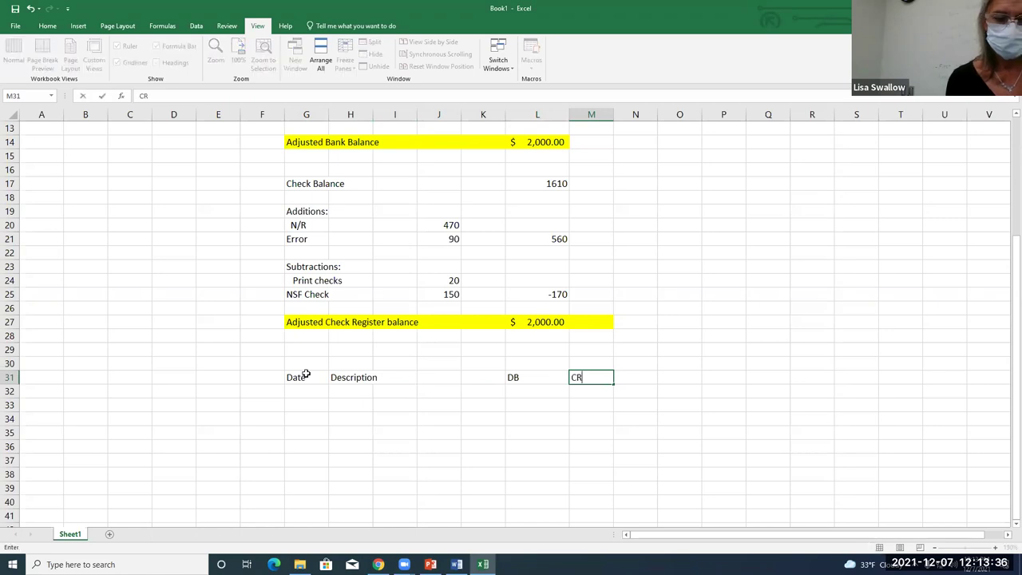
Enter the date 10/31/21 in G32 under the Date heading
{"action": "key", "text": "Return"}
{"action": "key", "text": "Left"}
{"action": "key", "text": "Left"}
{"action": "key", "text": "Left"}
{"action": "key", "text": "Left"}
{"action": "key", "text": "Left"}
{"action": "key", "text": "Left"}
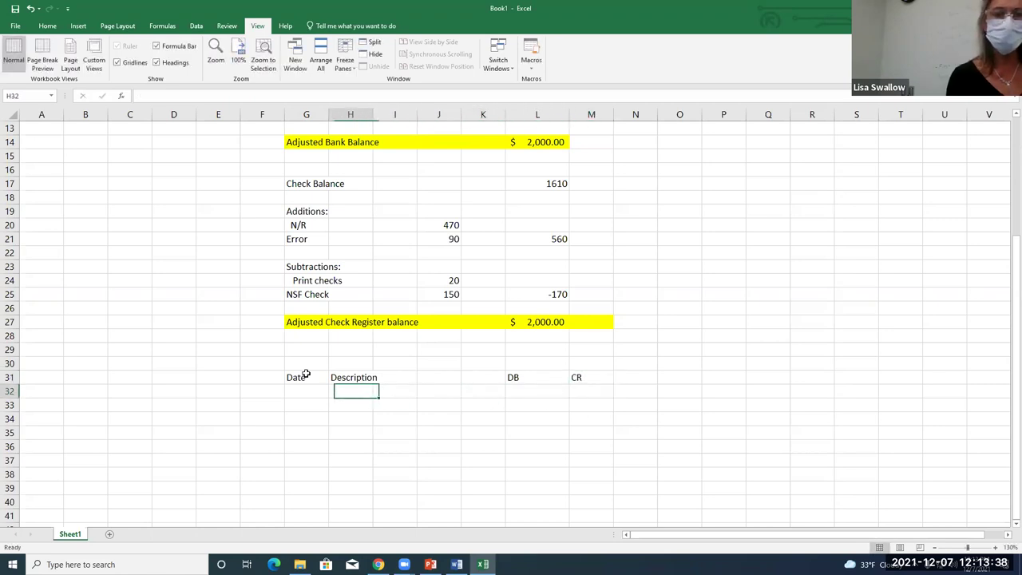
{"action": "type", "text": "10/31/21"}
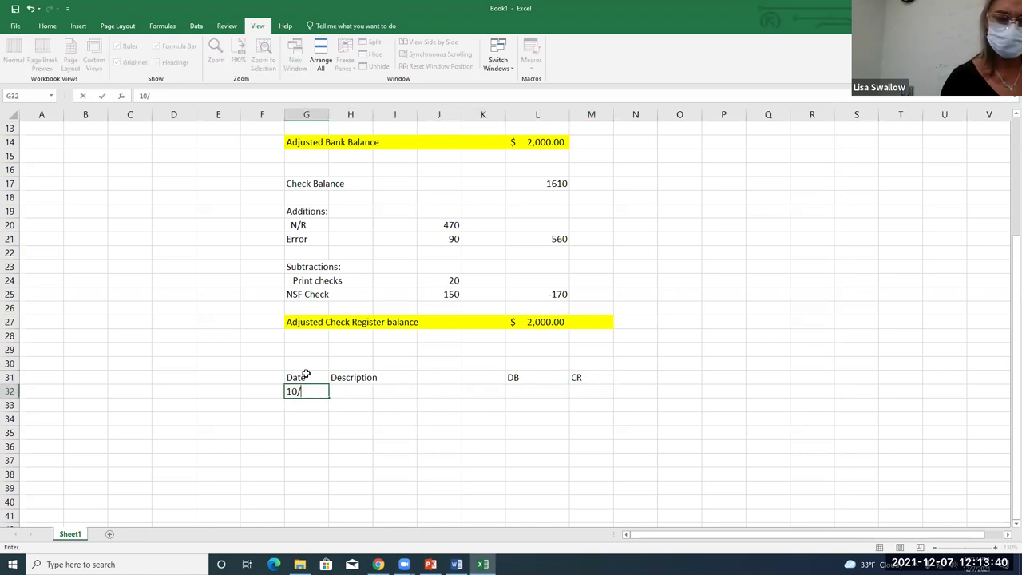
{"action": "key", "text": "Return"}
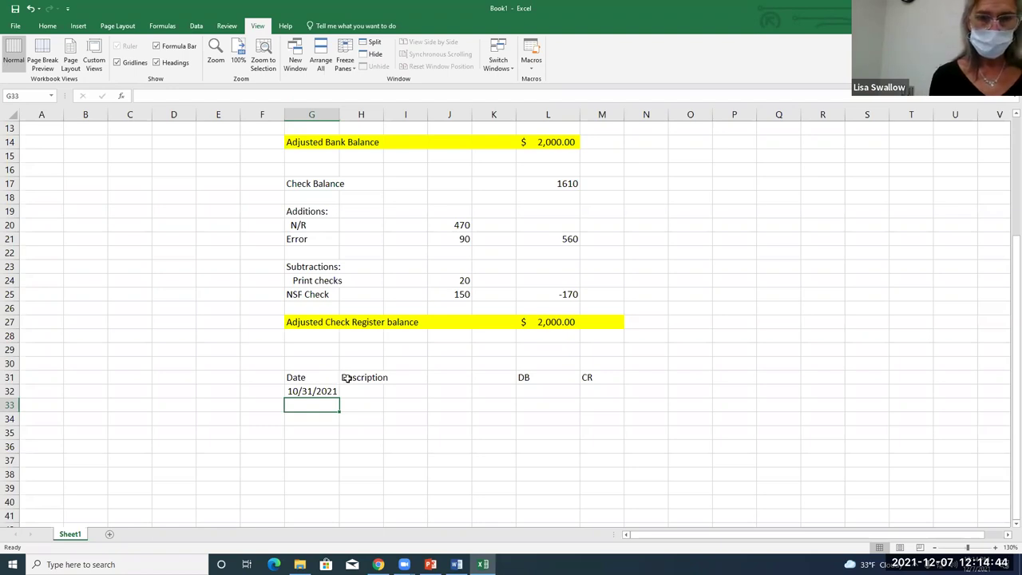
Enter the first journal entry's accounts: "Cash" in H32 and an indented "N/R" in H33
{"action": "key", "text": "Right"}
{"action": "key", "text": "Up"}
{"action": "type", "text": "Cash"}
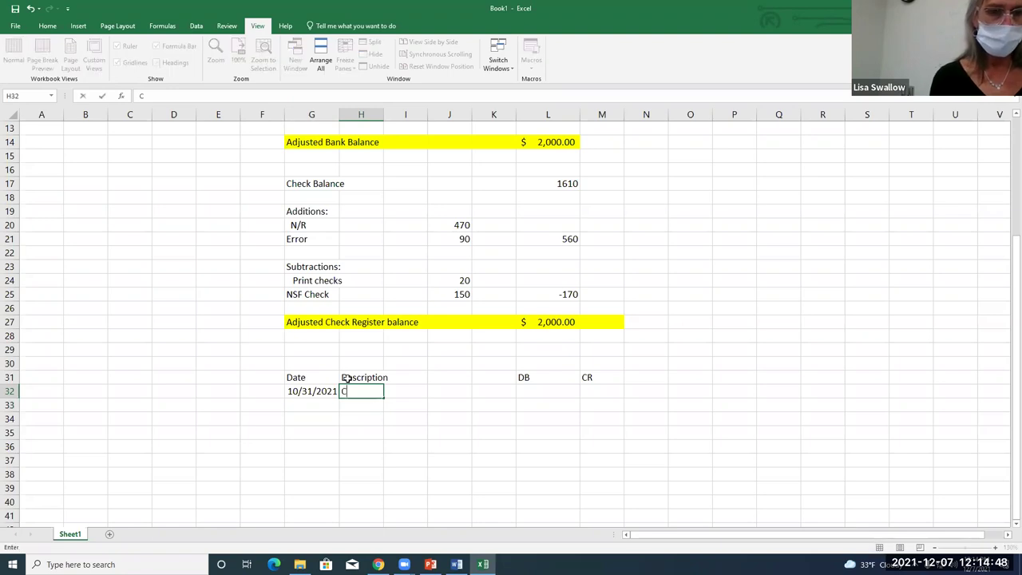
{"action": "key", "text": "Return"}
{"action": "type", "text": "N/R"}
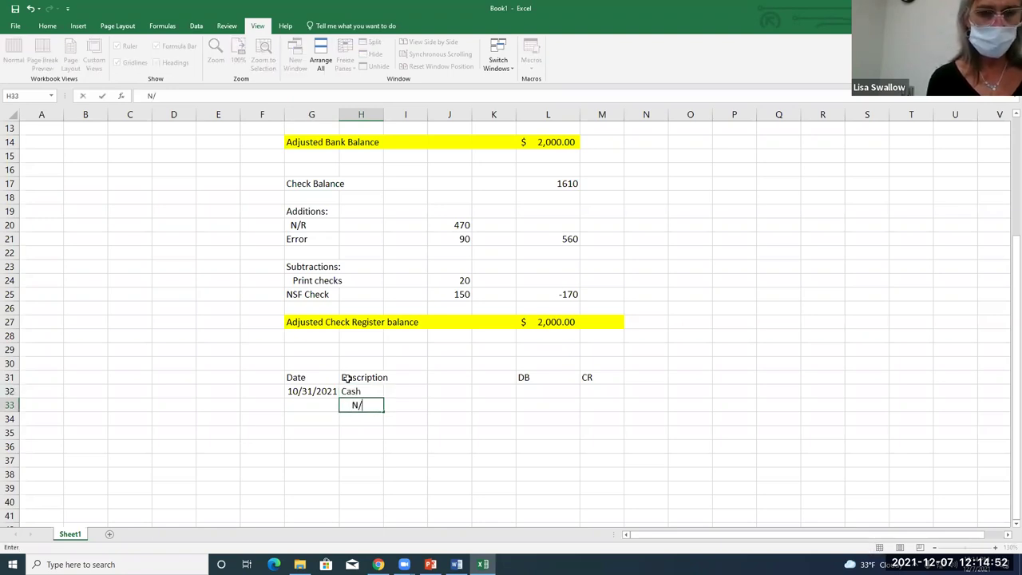
{"action": "key", "text": "Tab"}
Record the first entry's amounts: a 470 debit for Cash in L32 and a 470 credit for N/R in M33
{"action": "key", "text": "Tab"}
{"action": "key", "text": "Tab"}
{"action": "key", "text": "Tab"}
{"action": "key", "text": "Up"}
{"action": "type", "text": "470"}
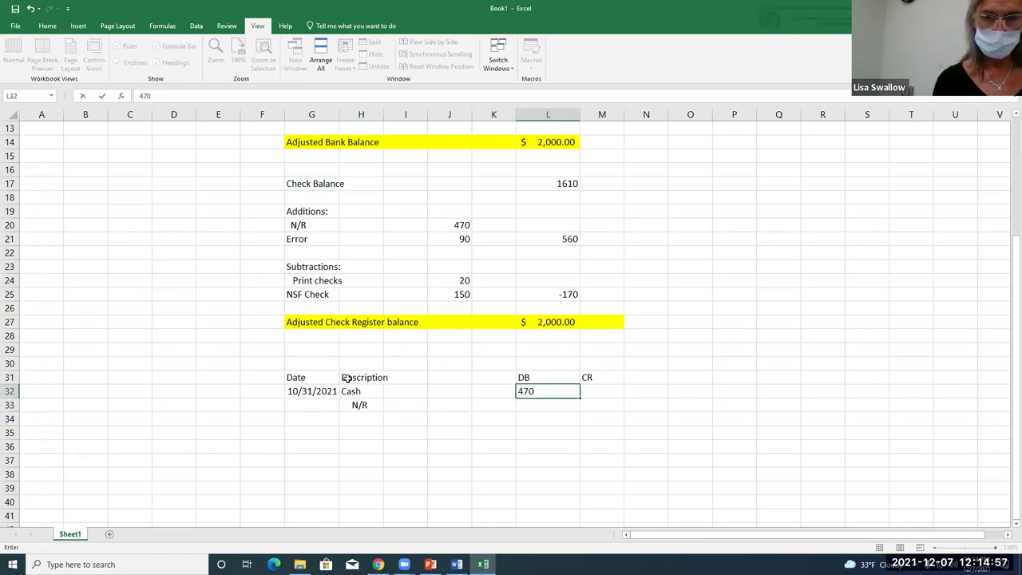
{"action": "key", "text": "Return"}
{"action": "key", "text": "Tab"}
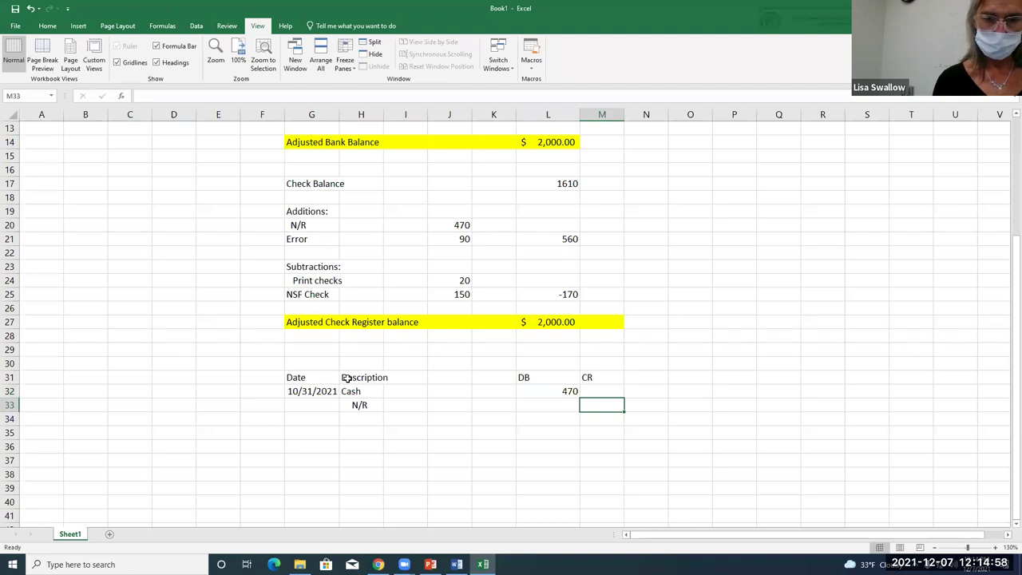
{"action": "type", "text": "470"}
{"action": "key", "text": "Down"}
Enter the second journal entry's accounts: "Cash" in H35 and an indented "Office Supplies" in H36
{"action": "key", "text": "Down"}
{"action": "key", "text": "Left"}
{"action": "key", "text": "Left"}
{"action": "key", "text": "Left"}
{"action": "key", "text": "Left"}
{"action": "key", "text": "Left"}
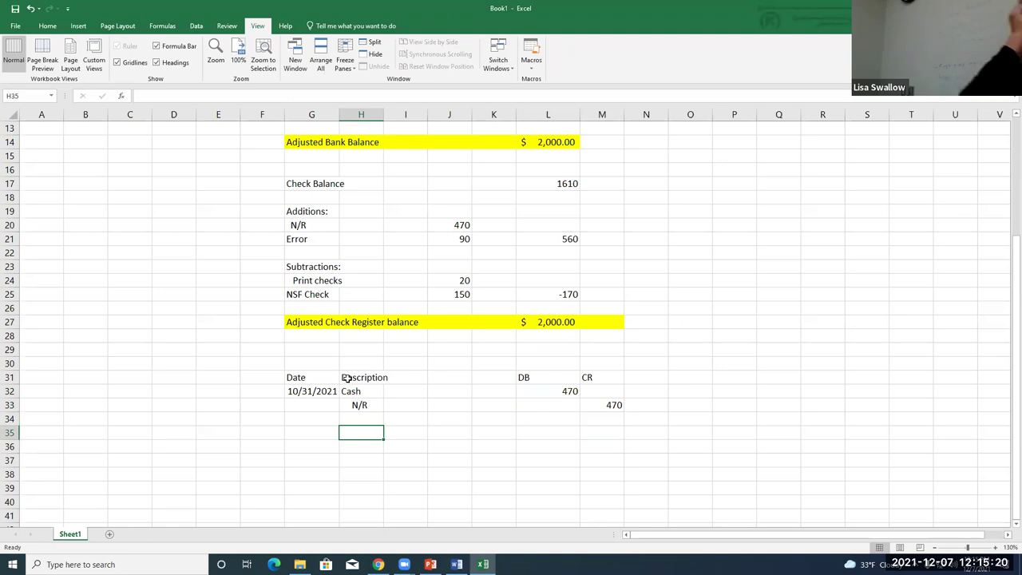
{"action": "type", "text": "Cash"}
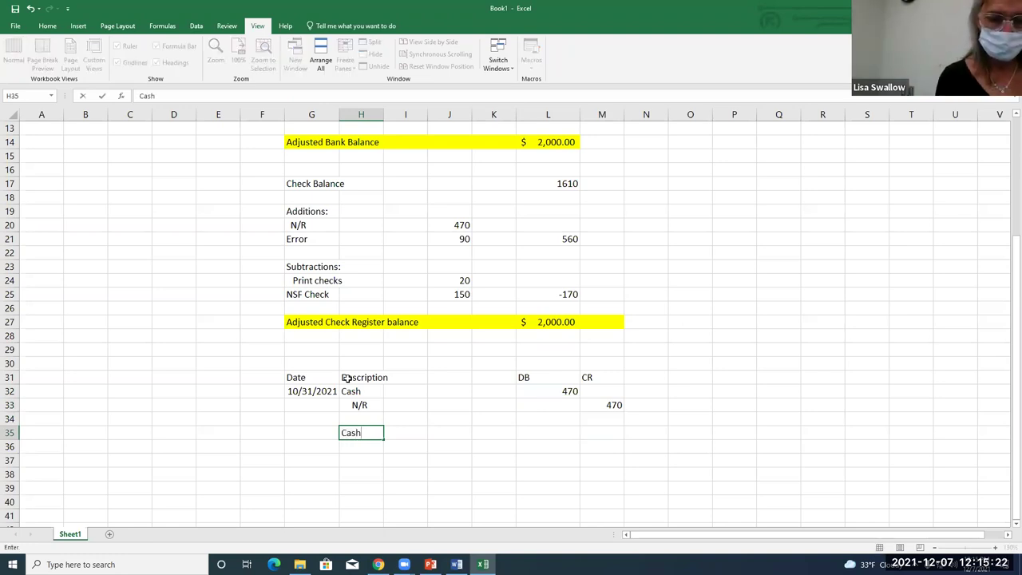
{"action": "key", "text": "Return"}
{"action": "type", "text": "O"}
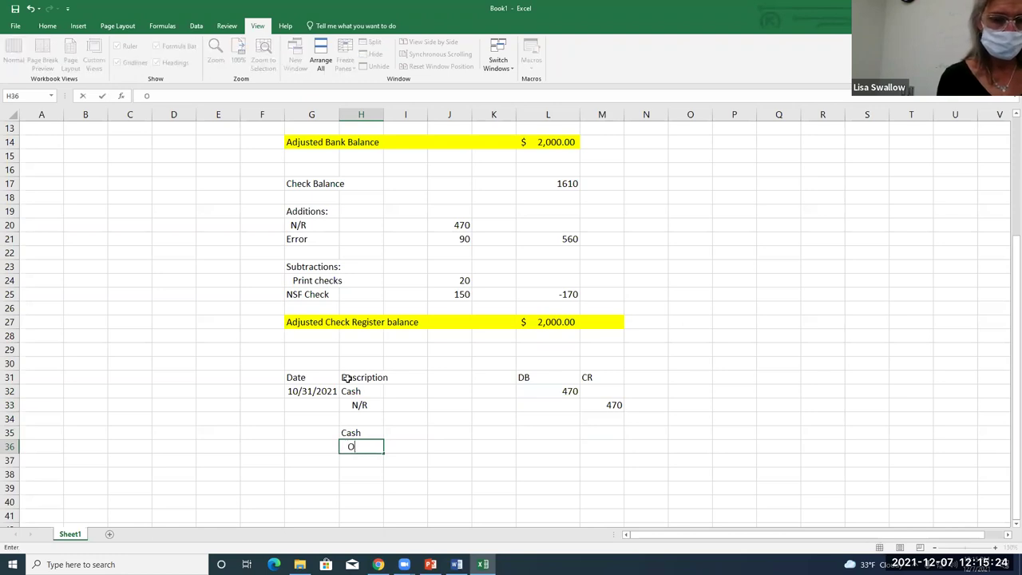
{"action": "type", "text": "ffice Supplies"}
{"action": "key", "text": "Tab"}
Record the second entry's amounts: a 90 debit for Cash in L35 and a 90 credit for Office Supplies in M36
{"action": "key", "text": "Tab"}
{"action": "key", "text": "Tab"}
{"action": "key", "text": "Tab"}
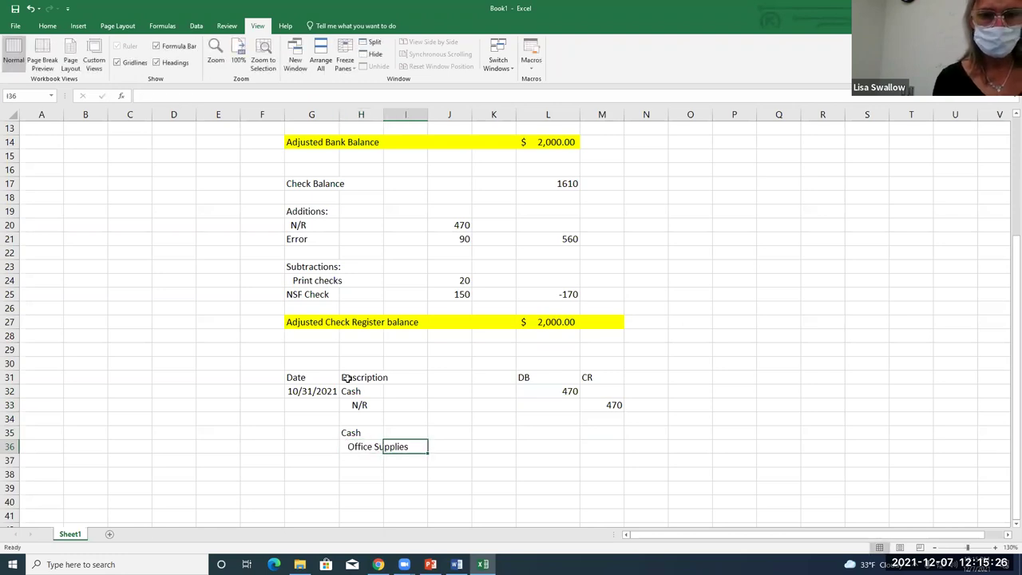
{"action": "key", "text": "Up"}
{"action": "type", "text": "90"}
{"action": "key", "text": "Return"}
{"action": "key", "text": "Tab"}
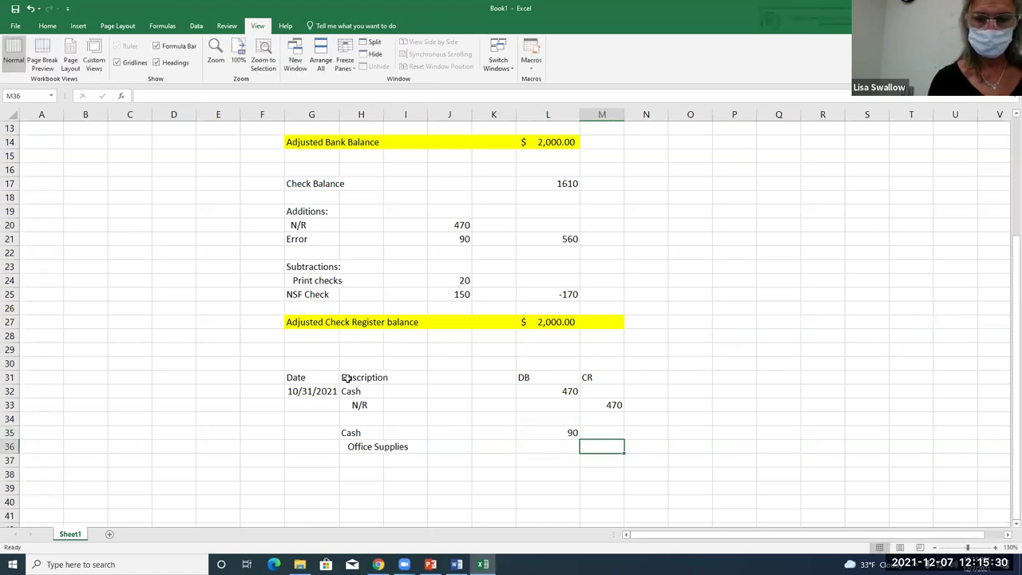
{"action": "type", "text": "90"}
{"action": "key", "text": "Return"}
Enter the third journal entry's accounts: "Office Supplies" in H39 and an indented "Cash" in H40
{"action": "key", "text": "Return"}
{"action": "key", "text": "Return"}
{"action": "key", "text": "Left"}
{"action": "key", "text": "Left"}
{"action": "key", "text": "Left"}
{"action": "key", "text": "Left"}
{"action": "key", "text": "Left"}
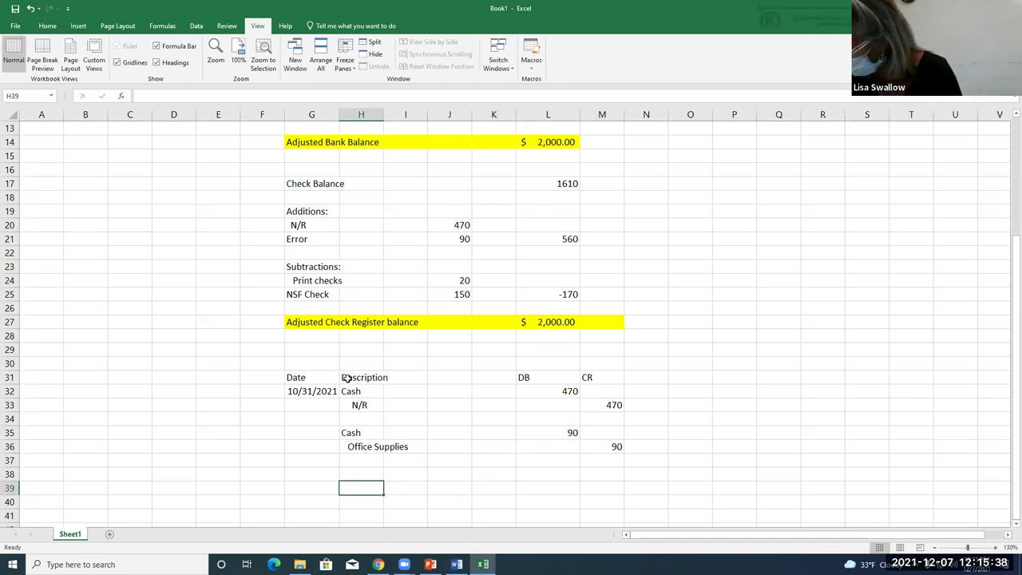
{"action": "type", "text": "O"}
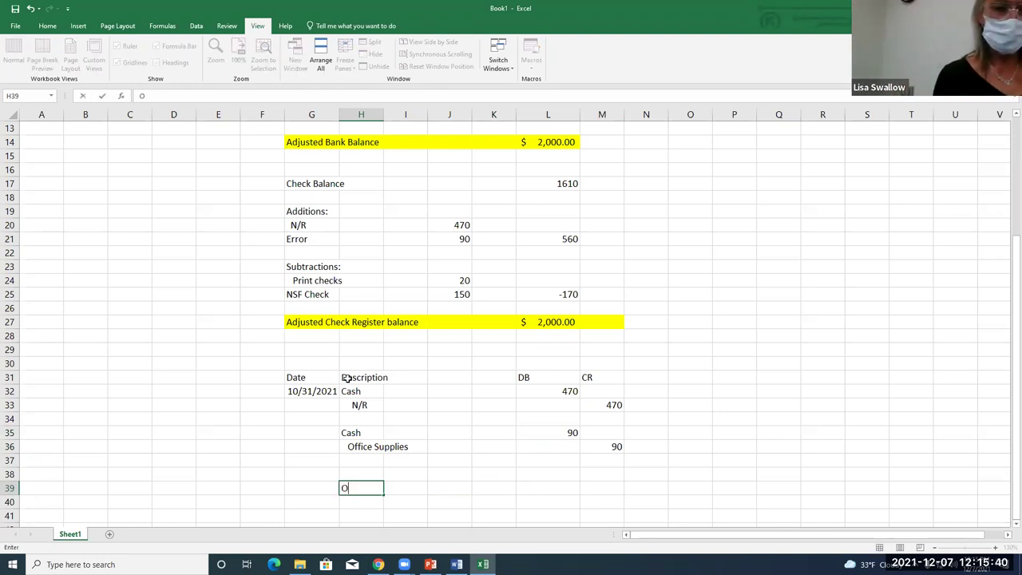
{"action": "type", "text": "ffice Supplies"}
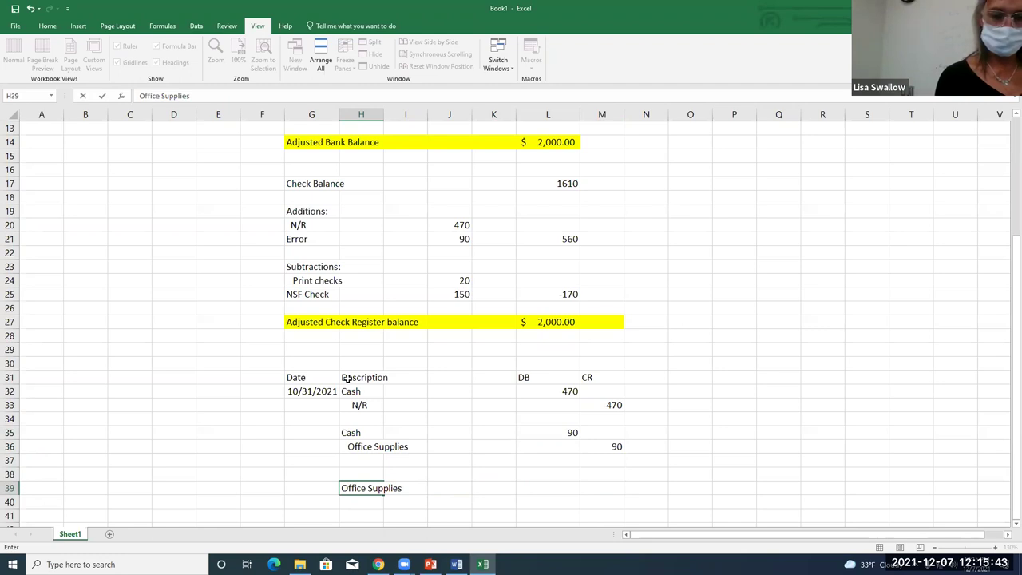
{"action": "key", "text": "Return"}
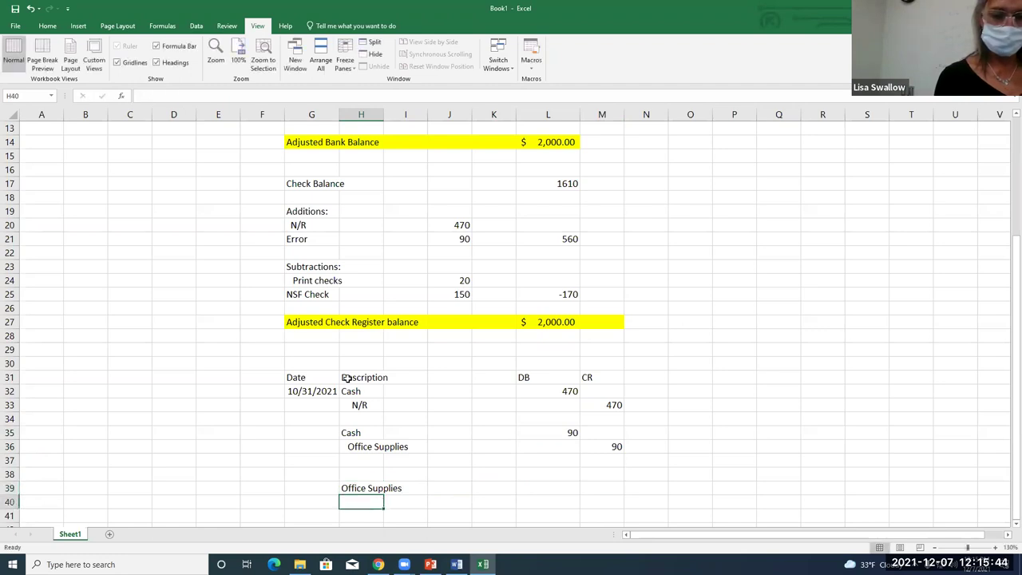
{"action": "type", "text": "Cash"}
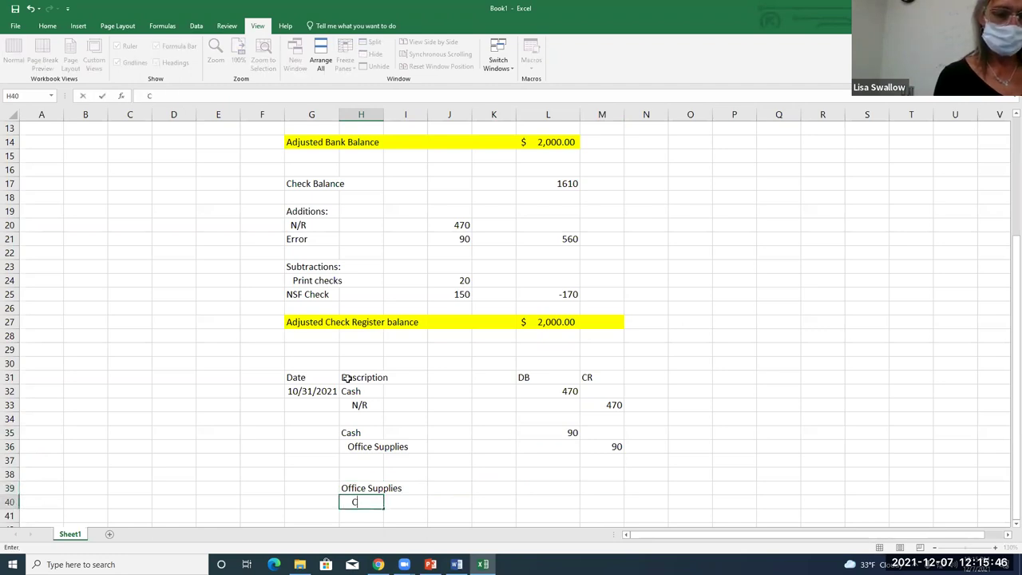
{"action": "key", "text": "Tab"}
Record the third entry's amounts: a 20 debit for Office Supplies in L39 and a 20 credit for Cash in M40
{"action": "key", "text": "Right"}
{"action": "key", "text": "Right"}
{"action": "key", "text": "Right"}
{"action": "key", "text": "Up"}
{"action": "type", "text": "20"}
{"action": "key", "text": "Return"}
{"action": "key", "text": "Right"}
{"action": "type", "text": "20"}
{"action": "key", "text": "Return"}
{"action": "key", "text": "Return"}
{"action": "key", "text": "Return"}
{"action": "key", "text": "Return"}
{"action": "key", "text": "Return"}
{"action": "key", "text": "Return"}
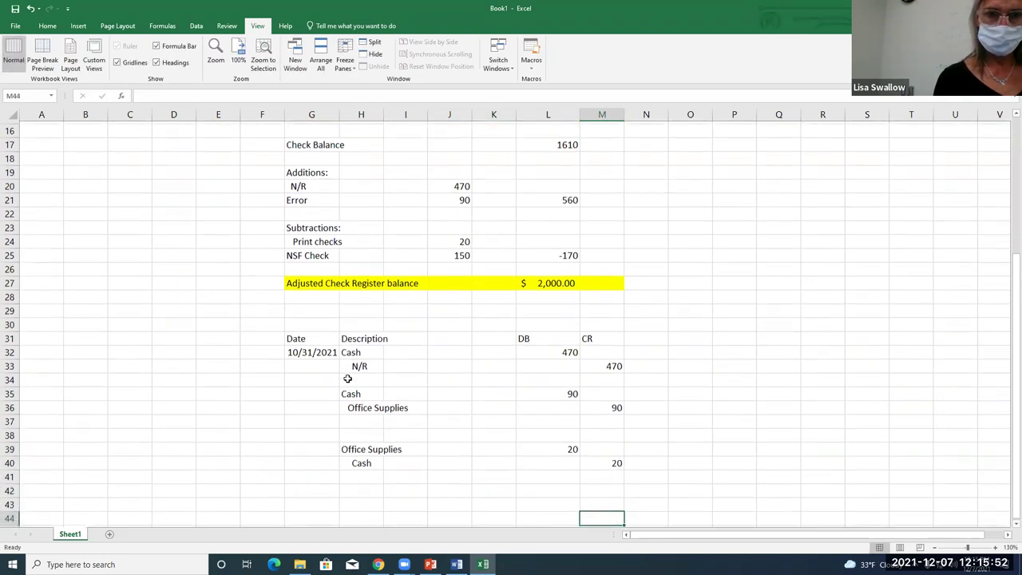
{"action": "key", "text": "Return"}
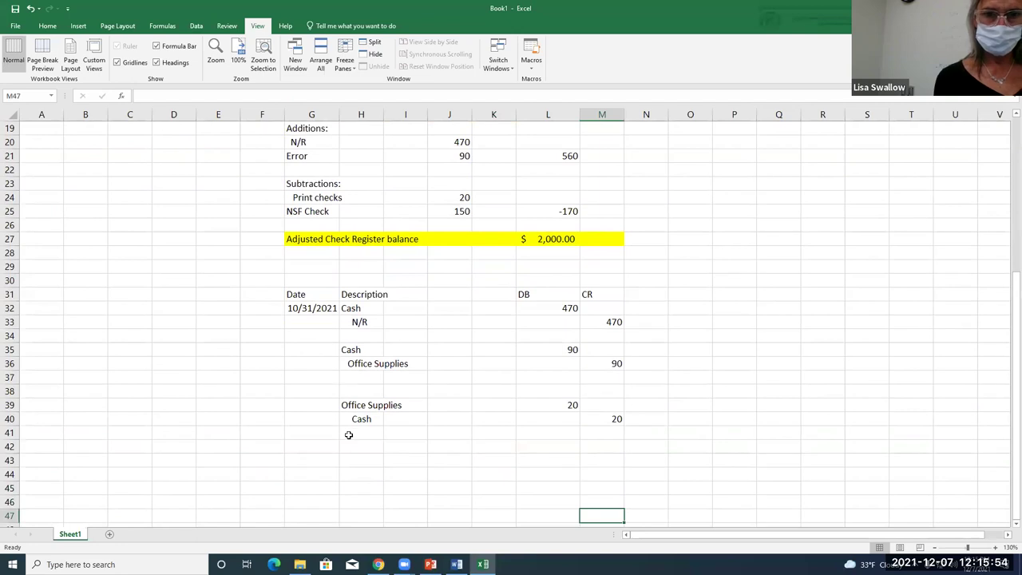
Enter the fourth journal entry's debit line: "A/R and Prada" in H42 with 150 in L42
{"action": "left_click", "coordinate": [363, 447]}
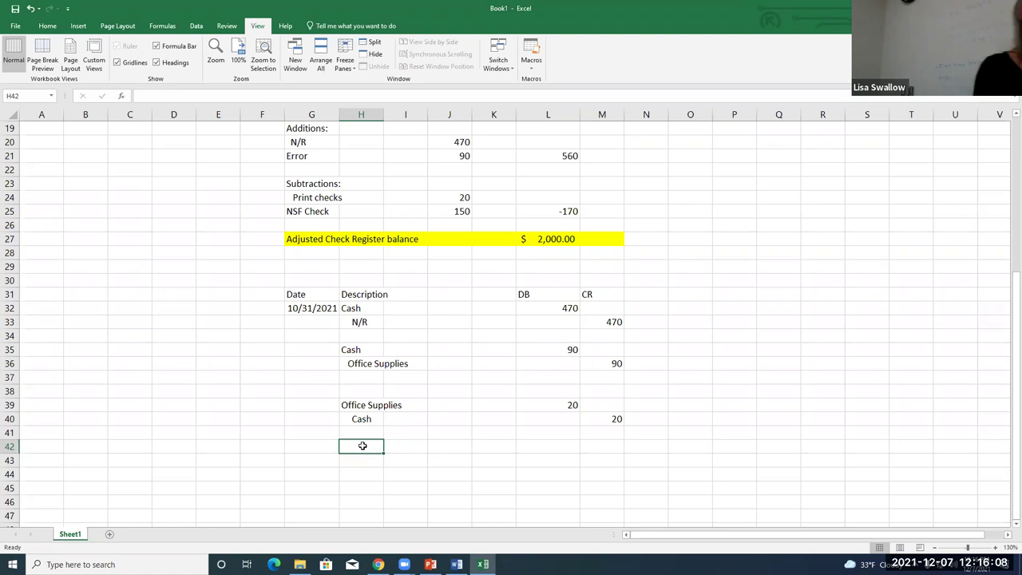
{"action": "type", "text": "A"}
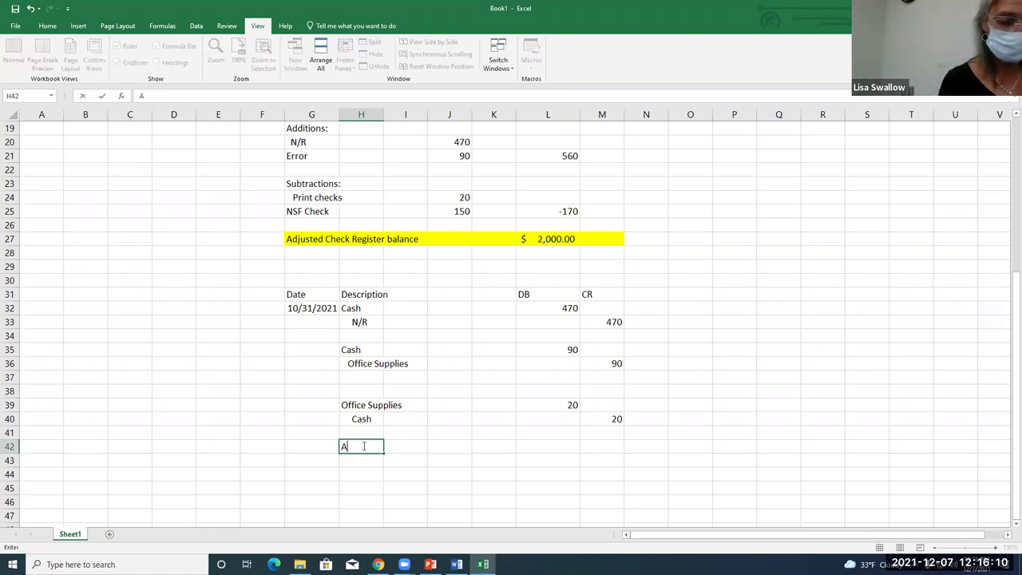
{"action": "type", "text": "/R and"}
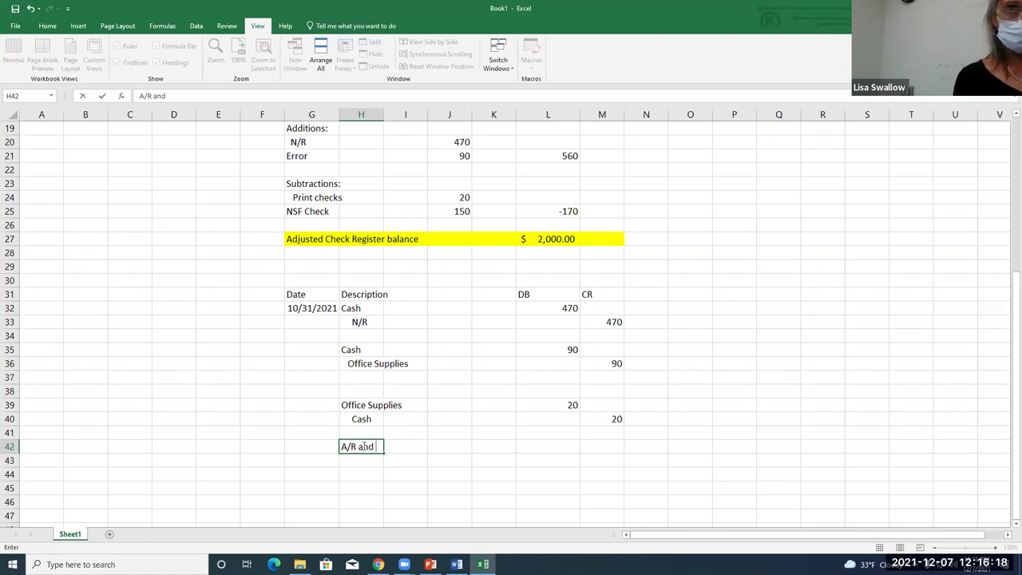
{"action": "type", "text": " P"}
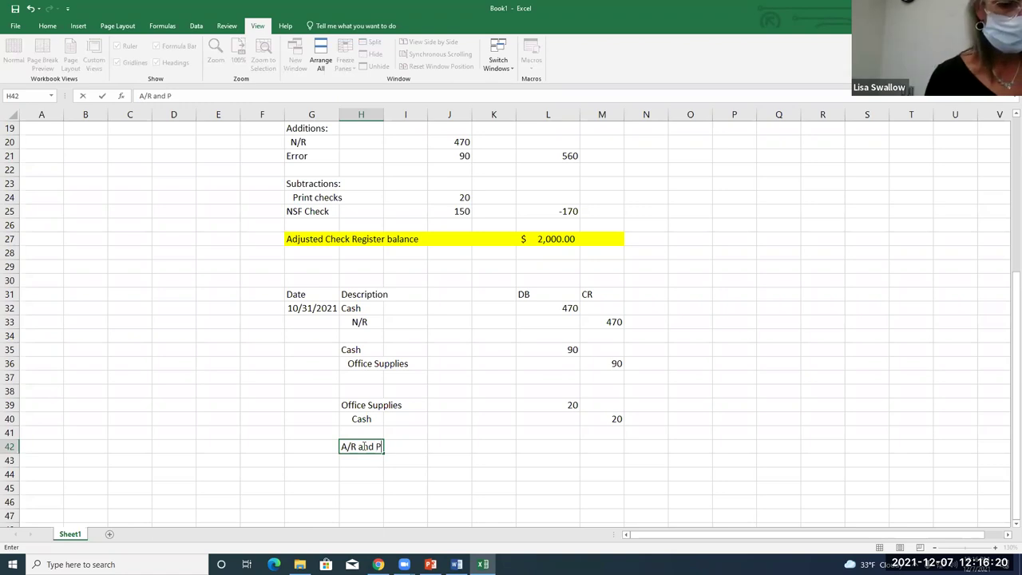
{"action": "type", "text": "rada"}
{"action": "key", "text": "Tab"}
{"action": "key", "text": "Tab"}
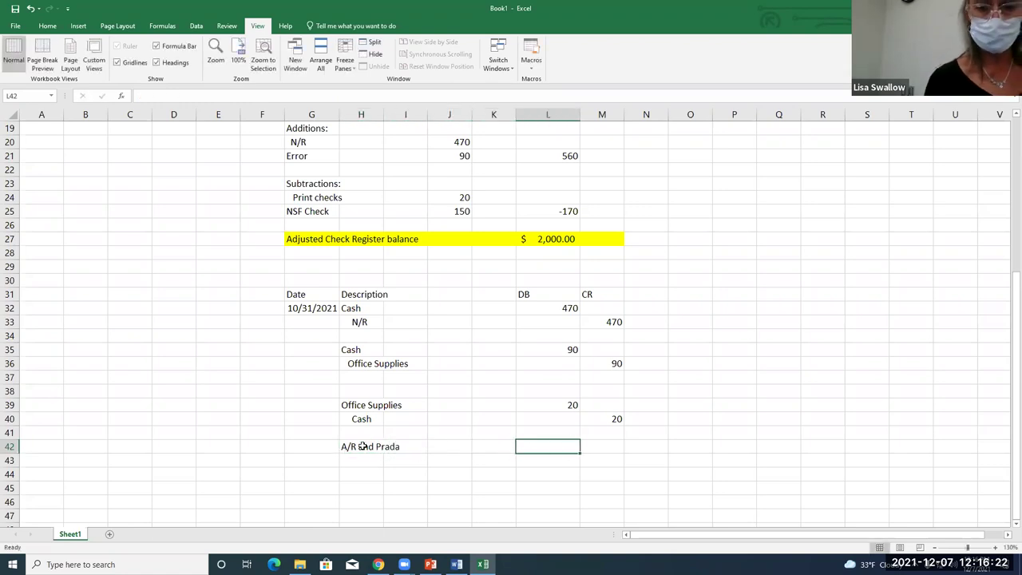
{"action": "type", "text": "150"}
{"action": "key", "text": "Return"}
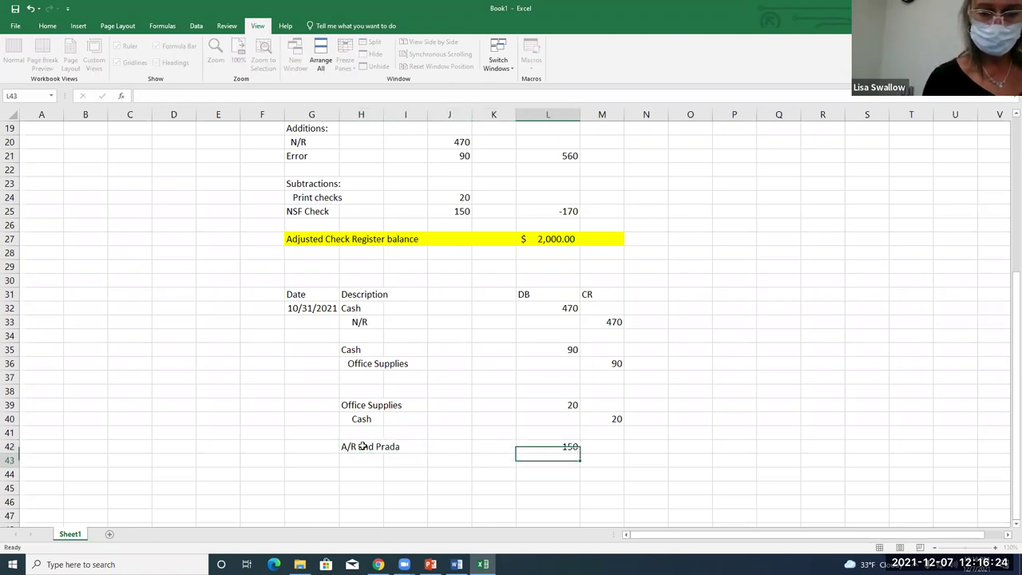
Complete the fourth journal entry's credit line with 150 in M43 and an indented "Cash" in H43
{"action": "key", "text": "Right"}
{"action": "type", "text": "150"}
{"action": "key", "text": "Left"}
{"action": "key", "text": "Left"}
{"action": "key", "text": "Left"}
{"action": "key", "text": "Left"}
{"action": "key", "text": "Left"}
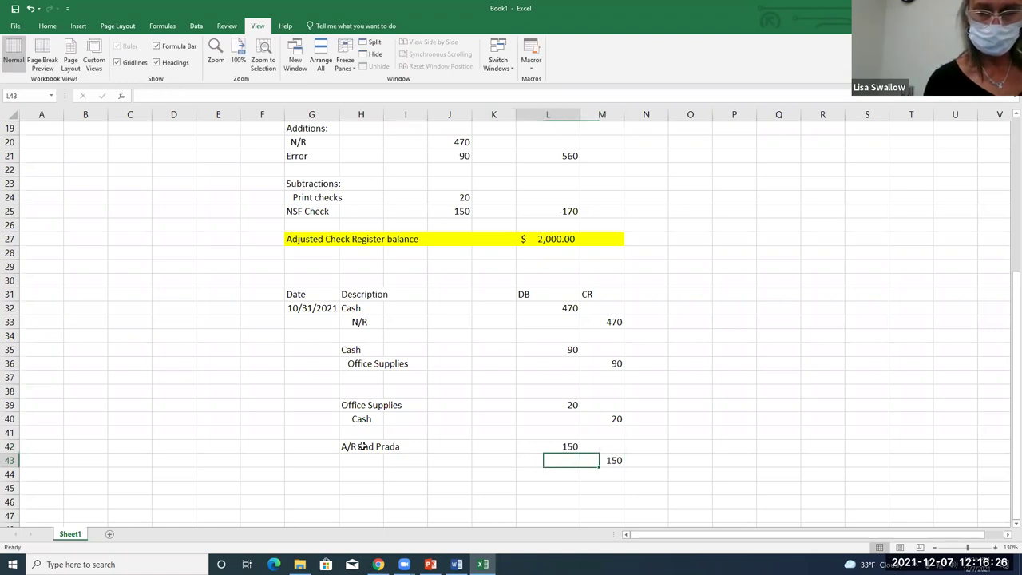
{"action": "type", "text": "Cash"}
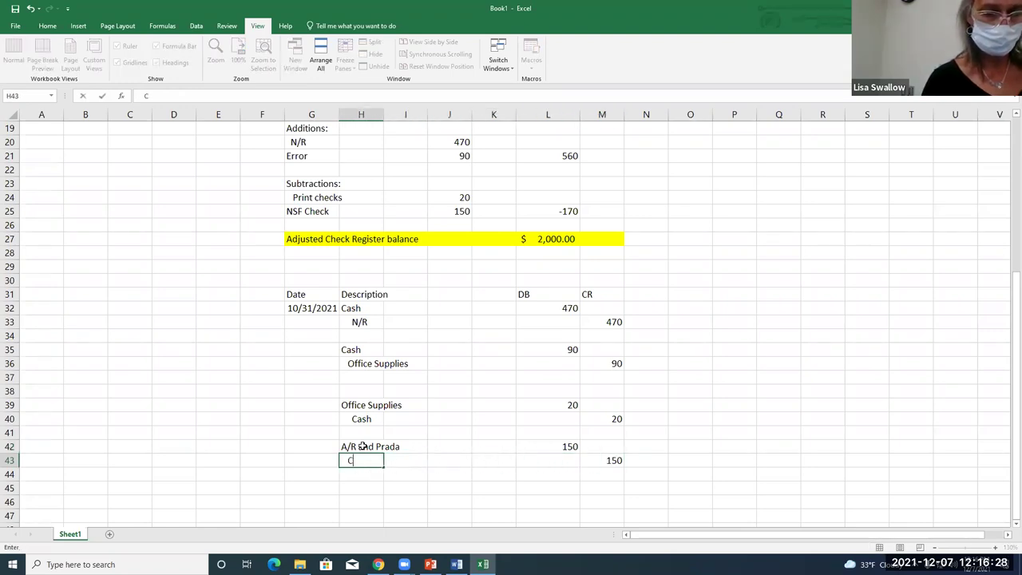
{"action": "key", "text": "Return"}
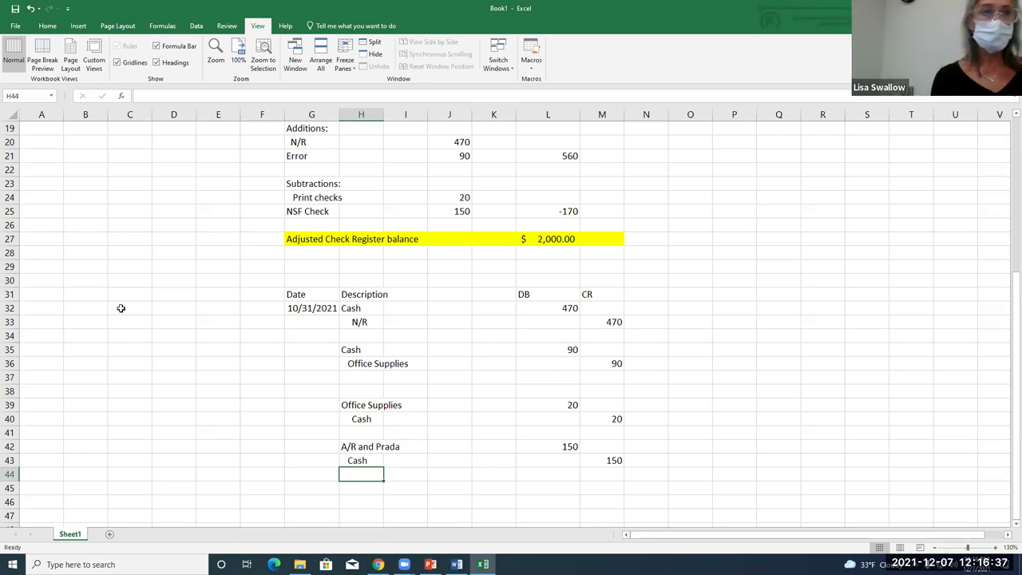
Enter the exercise reference "E8-10 and 8-11 page 314" in B26
{"action": "left_click", "coordinate": [76, 225]}
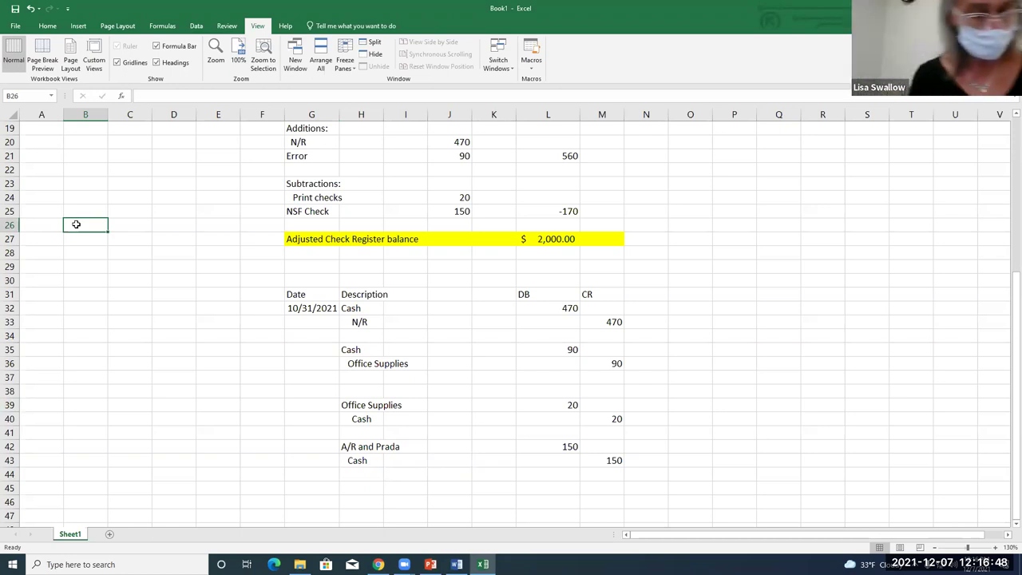
{"action": "type", "text": "E8-10 a"}
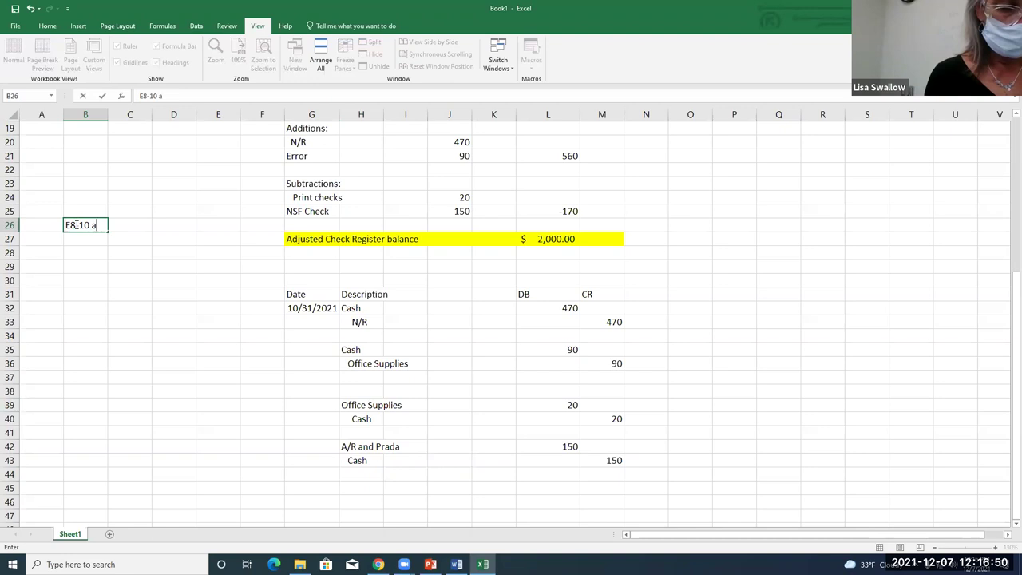
{"action": "type", "text": "nd 8-1"}
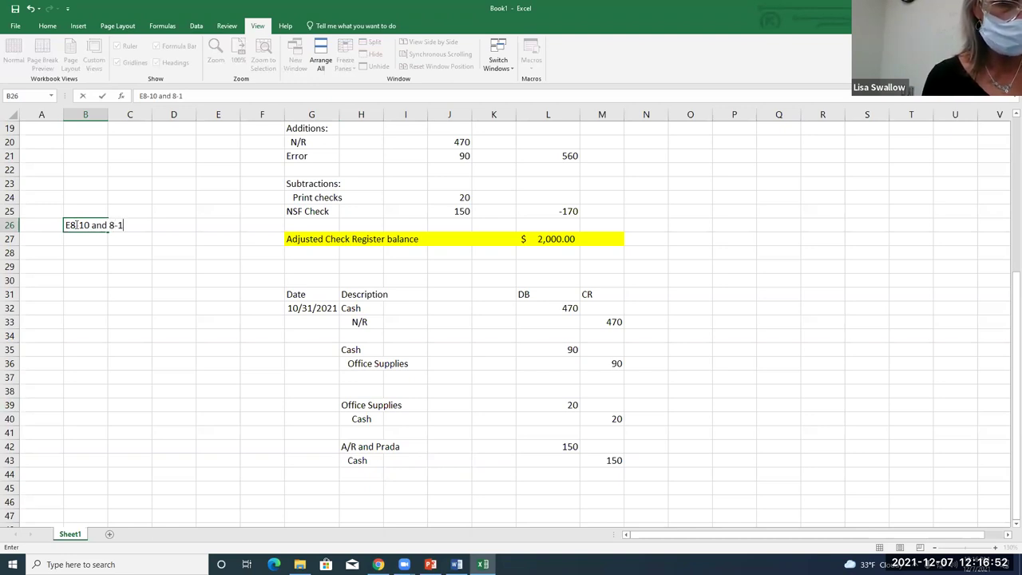
{"action": "type", "text": "1  page"}
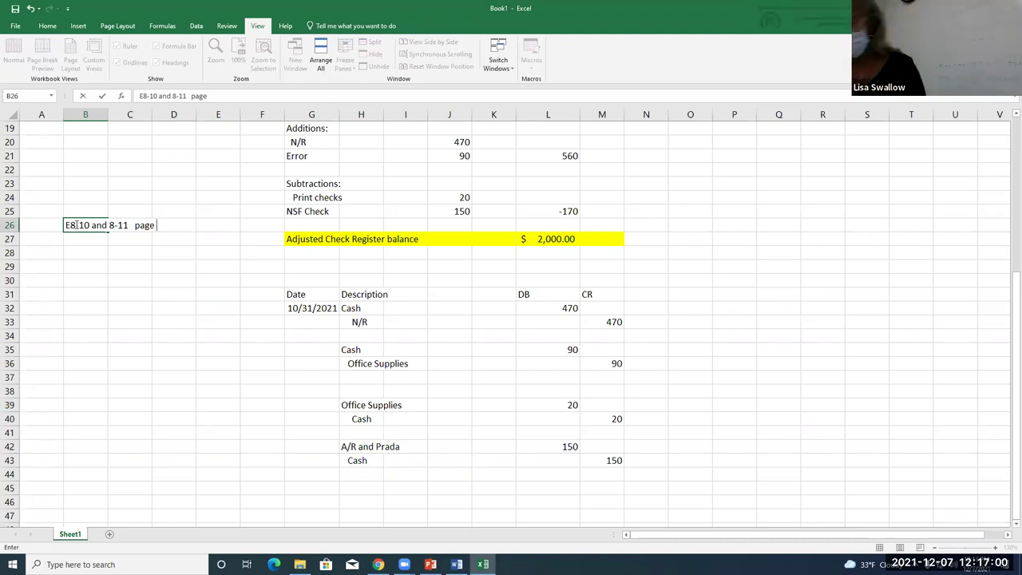
{"action": "type", "text": "314"}
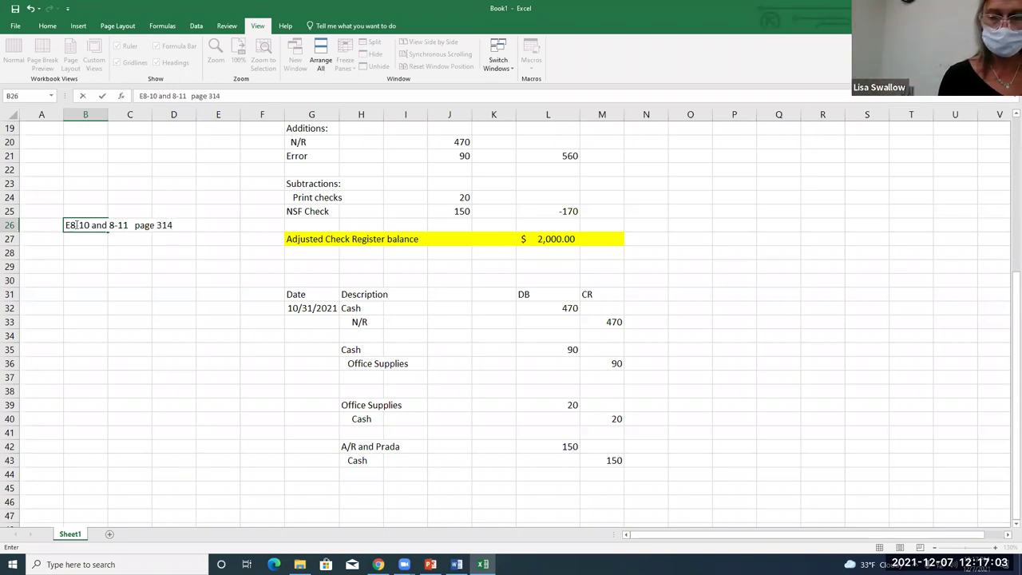
{"action": "key", "text": "Return"}
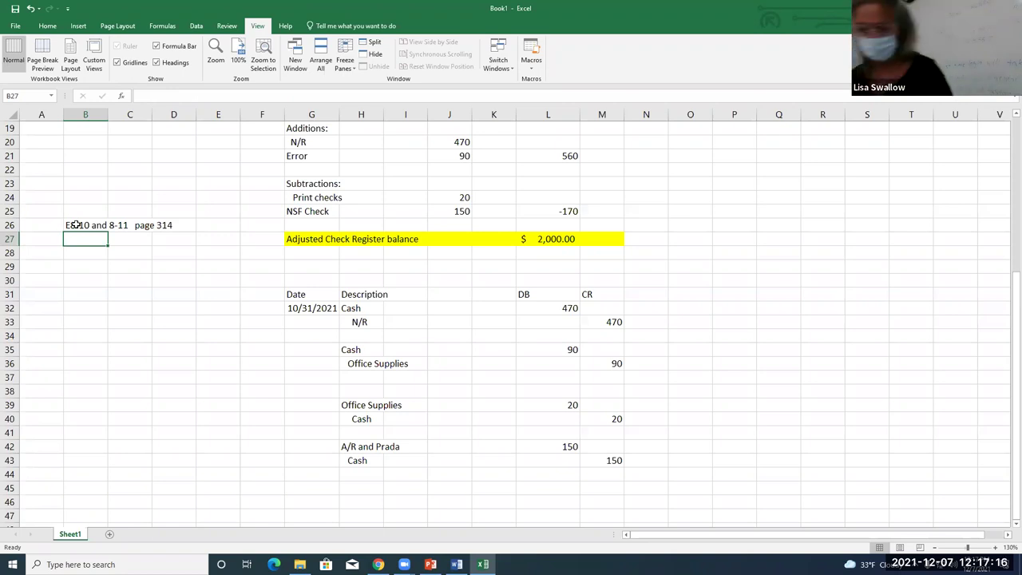
Enter the exercise reference "E8-16 using Decision Analysis A1 on page 304 (Days' Sales Uncollected)" in B27
{"action": "type", "text": "Ee8-"}
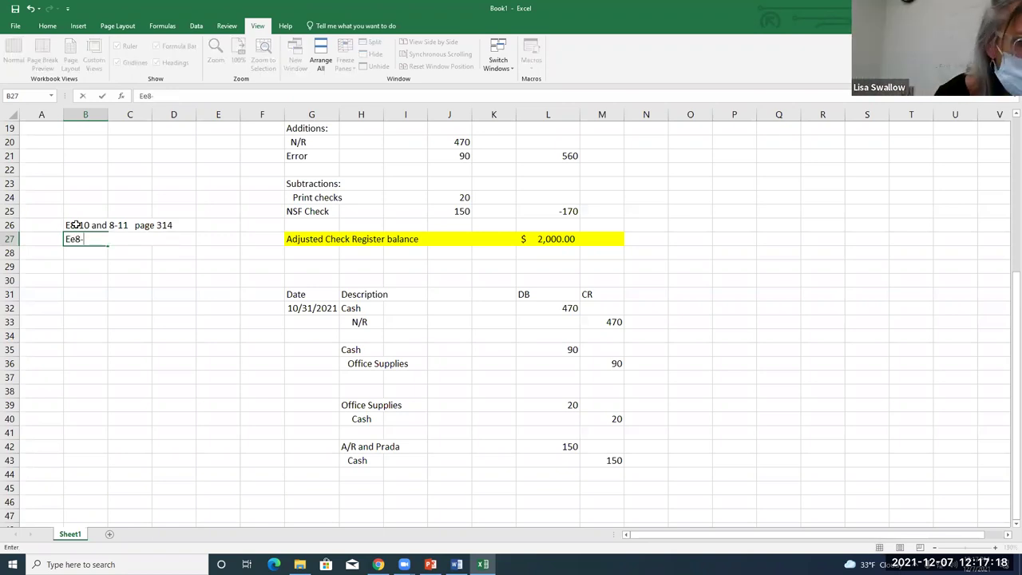
{"action": "key", "text": "BackSpace"}
{"action": "key", "text": "BackSpace"}
{"action": "key", "text": "BackSpace"}
{"action": "type", "text": "8-"}
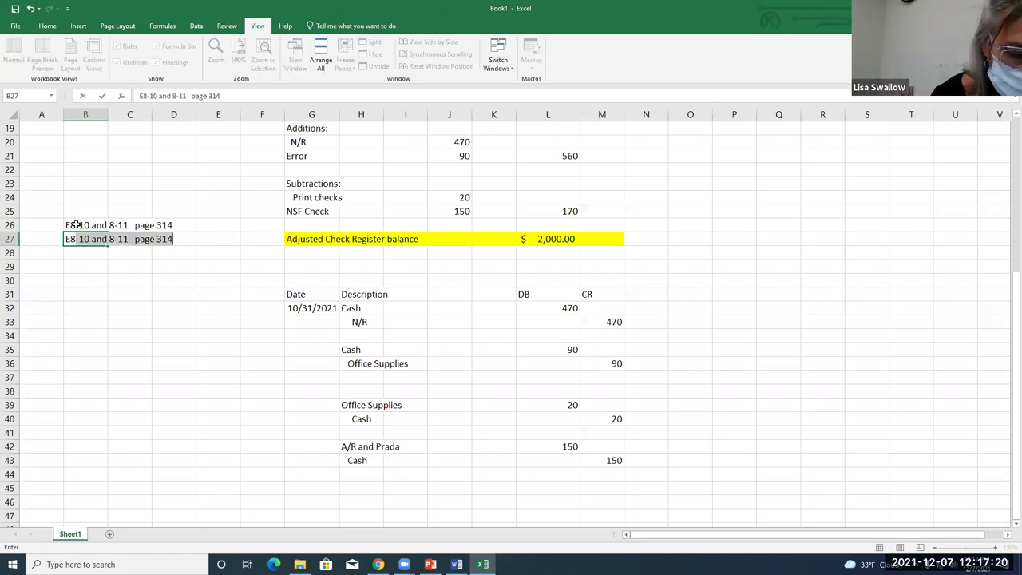
{"action": "type", "text": "16"}
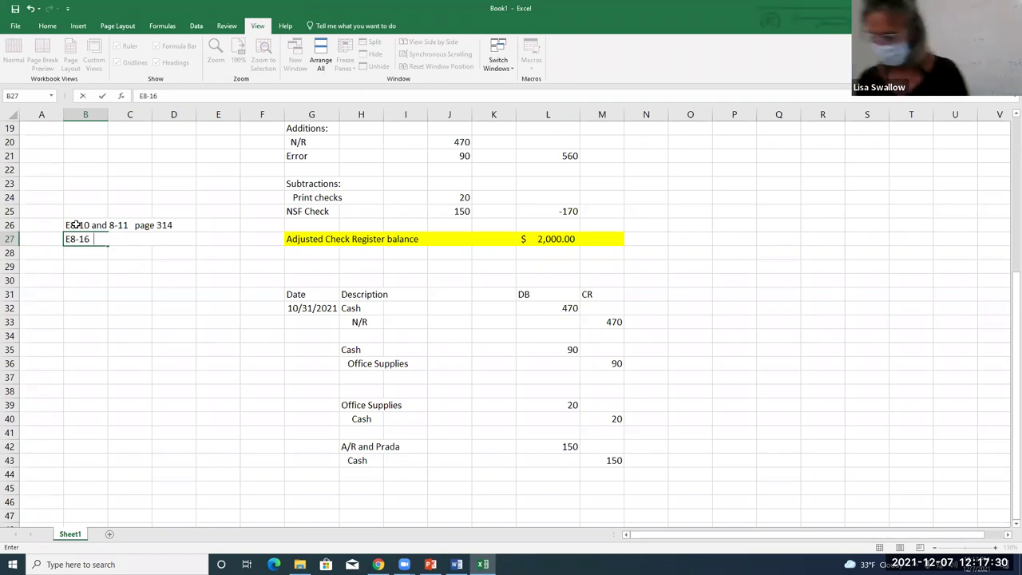
{"action": "type", "text": "(using Decision Analysis A1 on page 304 (D"}
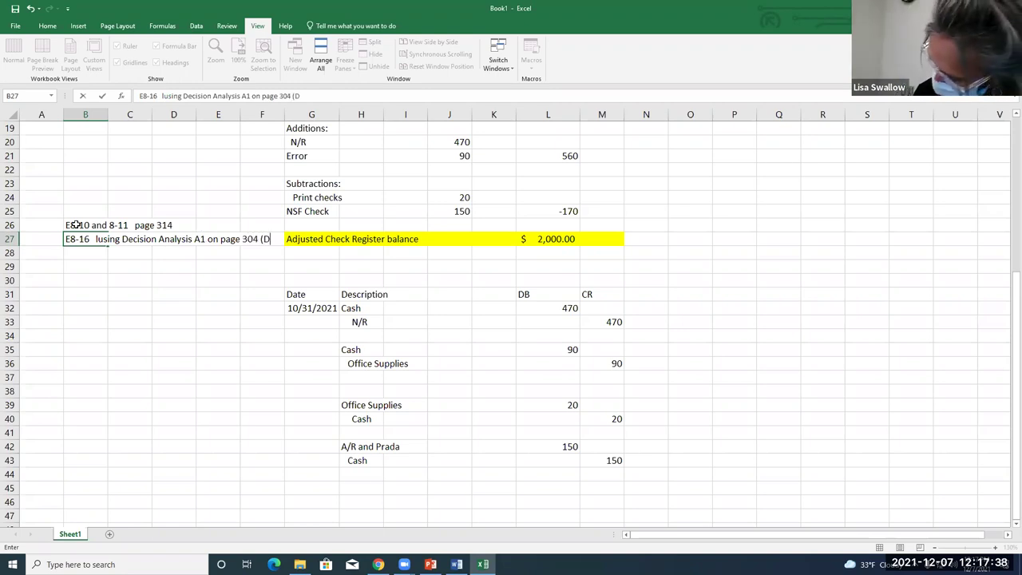
{"action": "type", "text": "ays' Sales Uncollected"}
{"action": "key", "text": "Return"}
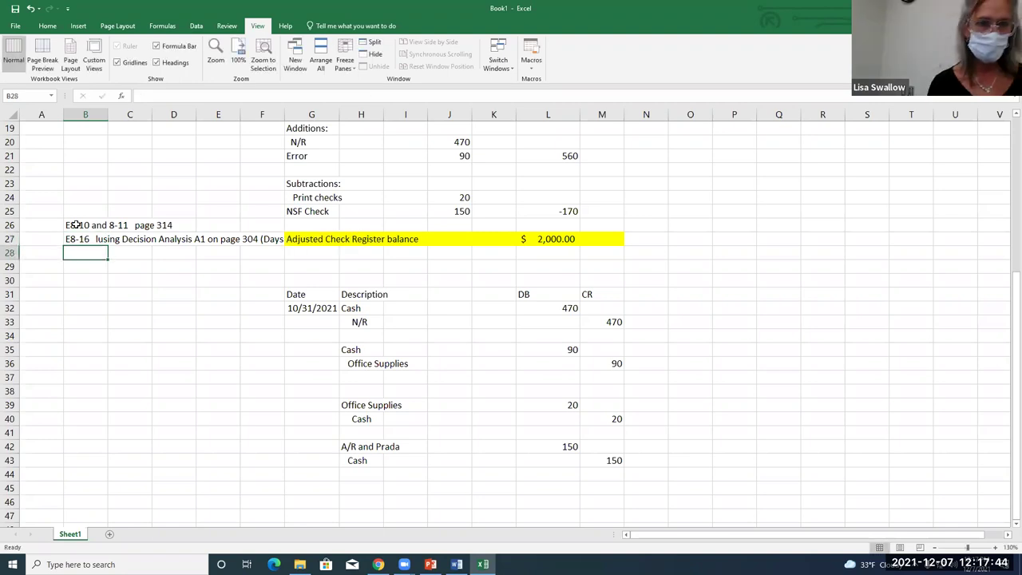
Widen column F to make room for the full B27 note and remove the stray "l" before "using"
{"action": "left_click_drag", "start_coordinate": [284, 114], "coordinate": [532, 105]}
{"action": "left_click", "coordinate": [73, 240]}
{"action": "left_click", "coordinate": [163, 95]}
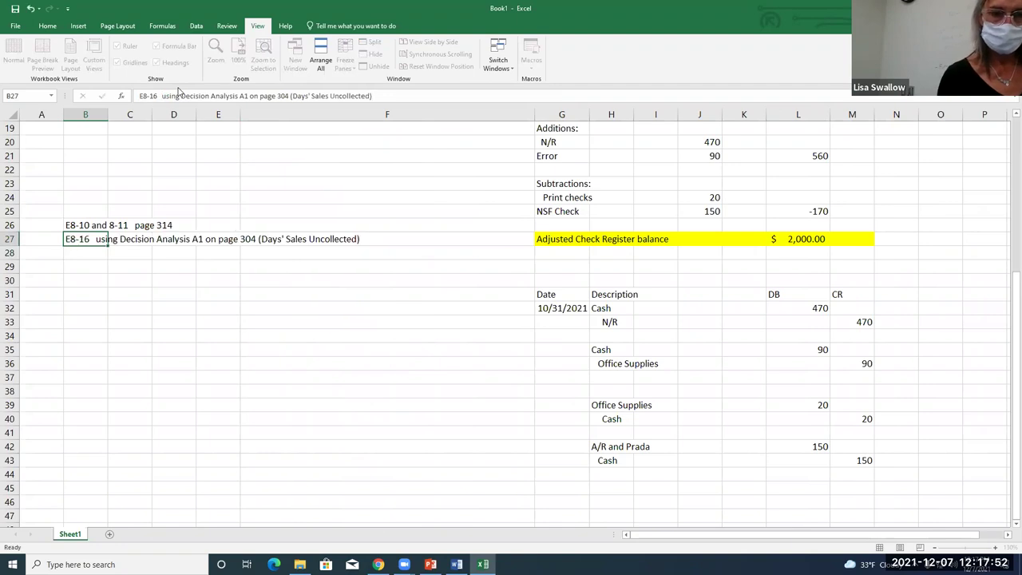
{"action": "key", "text": "Return"}
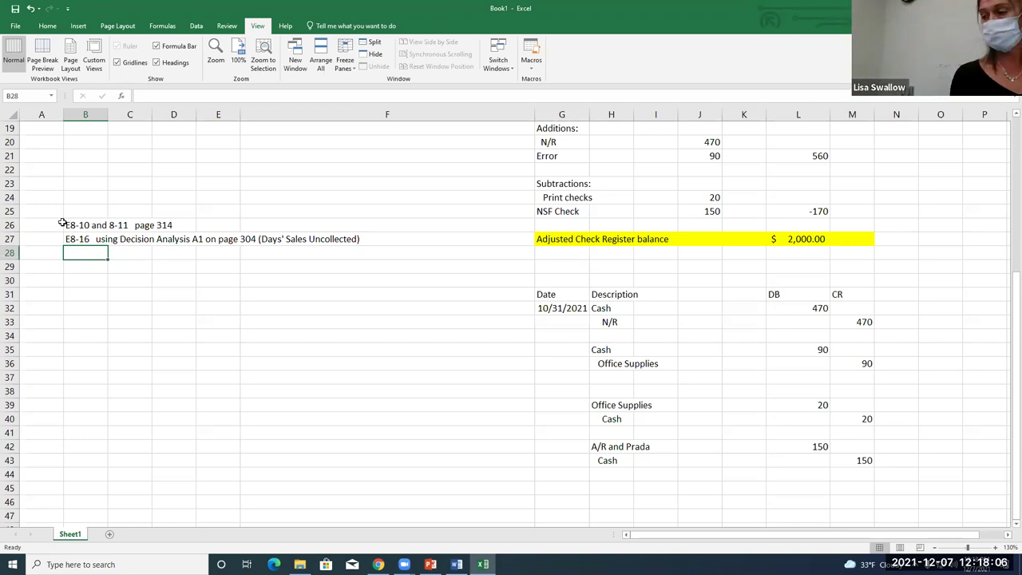
Start a new note in B30 with the word "Review"
{"action": "key", "text": "Down"}
{"action": "key", "text": "Down"}
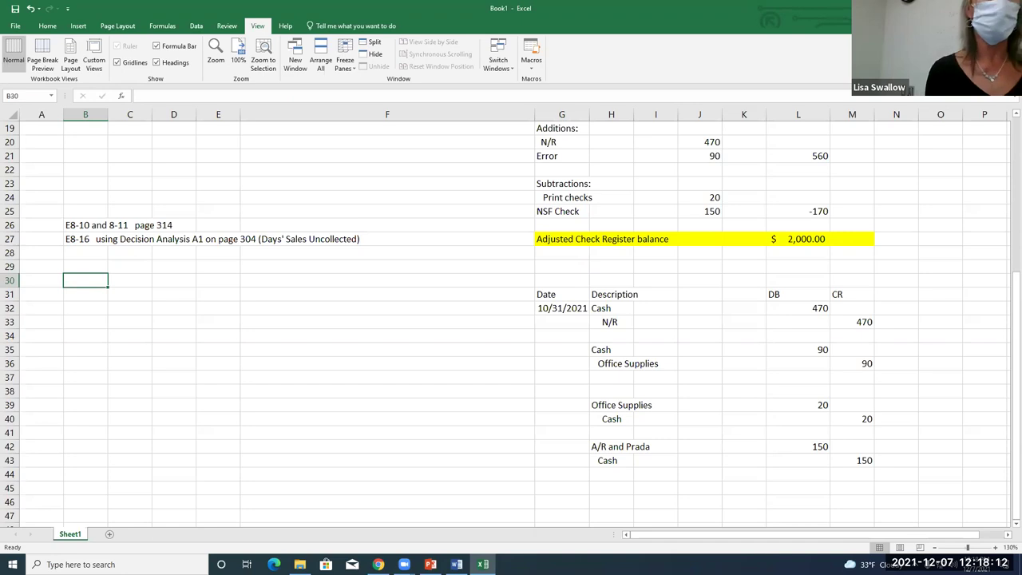
{"action": "type", "text": "Review"}
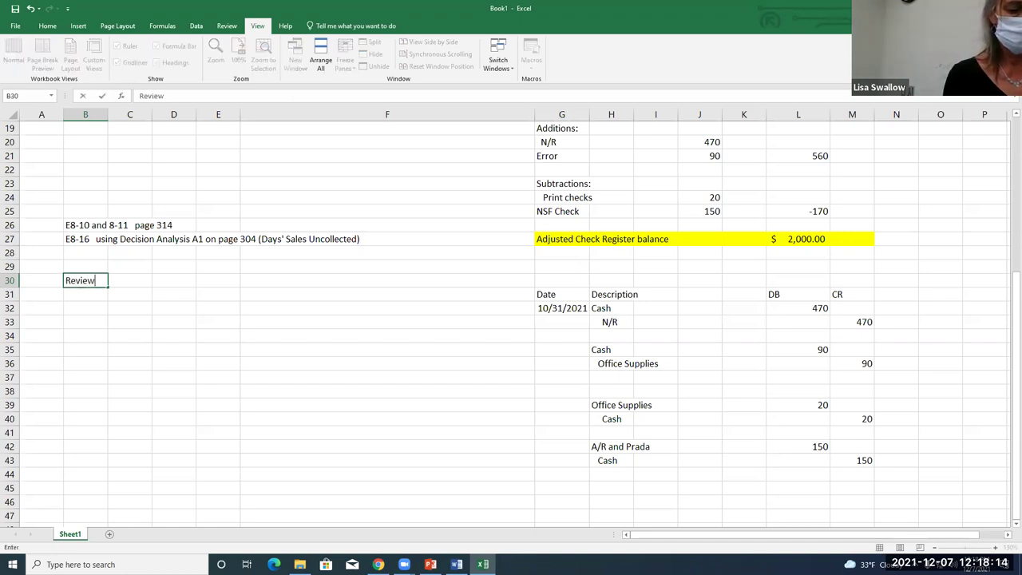